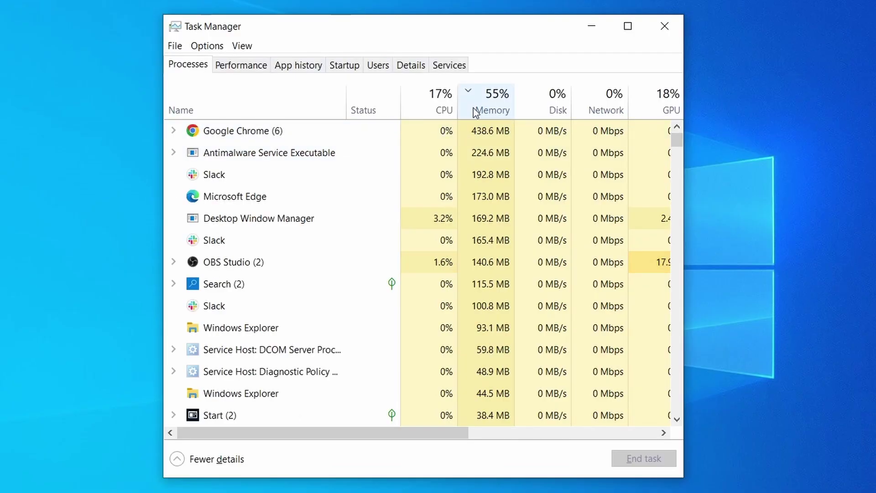
Review Task Manager processes by CPU and memory and Edge's clear-browsing-data options before closing everything
click(421, 108)
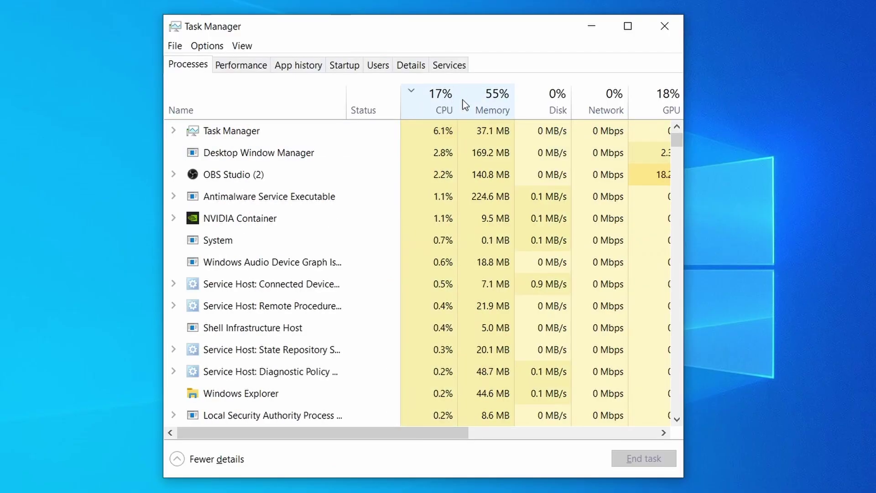
click(497, 100)
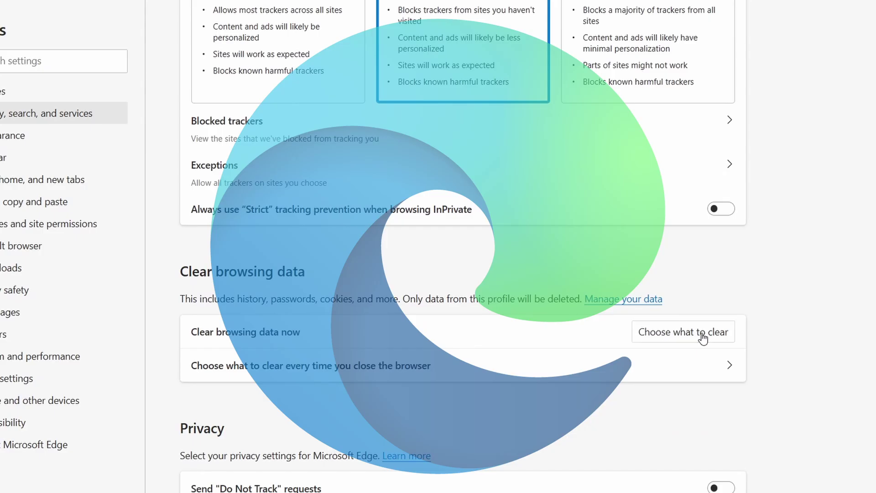
click(648, 333)
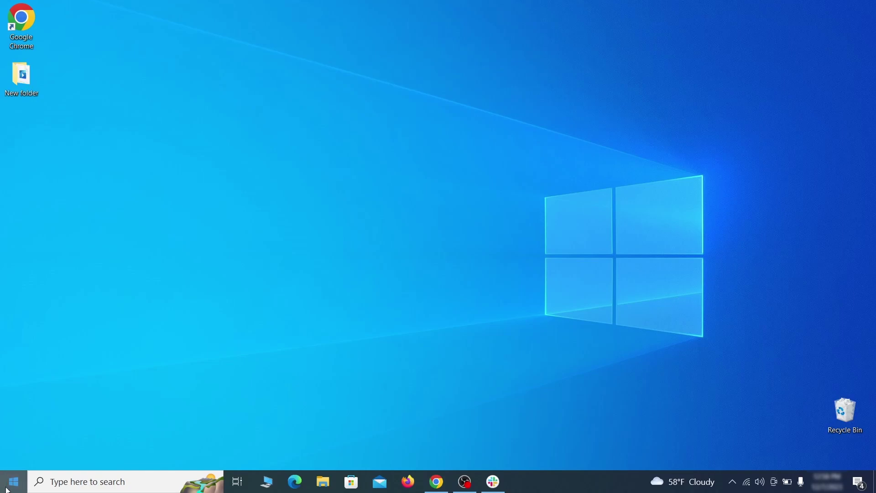
Go to Settings > Update & Security > Recovery and restart now under Advanced startup
click(13, 481)
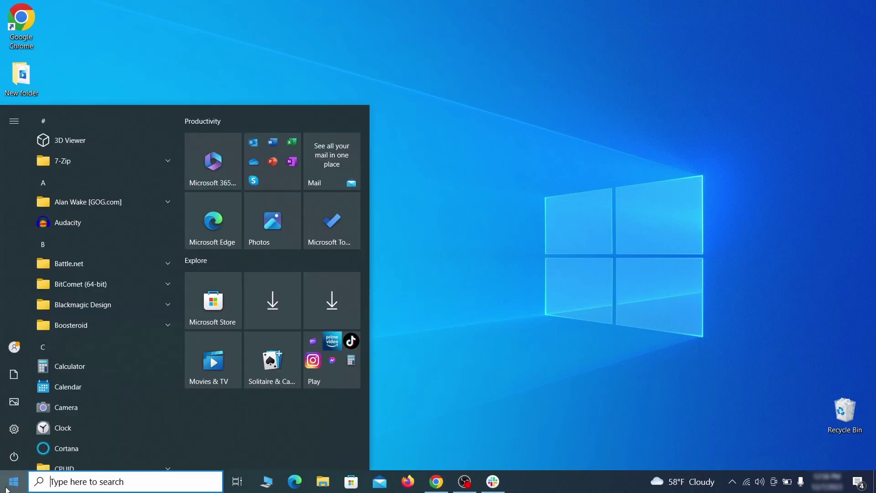
click(15, 428)
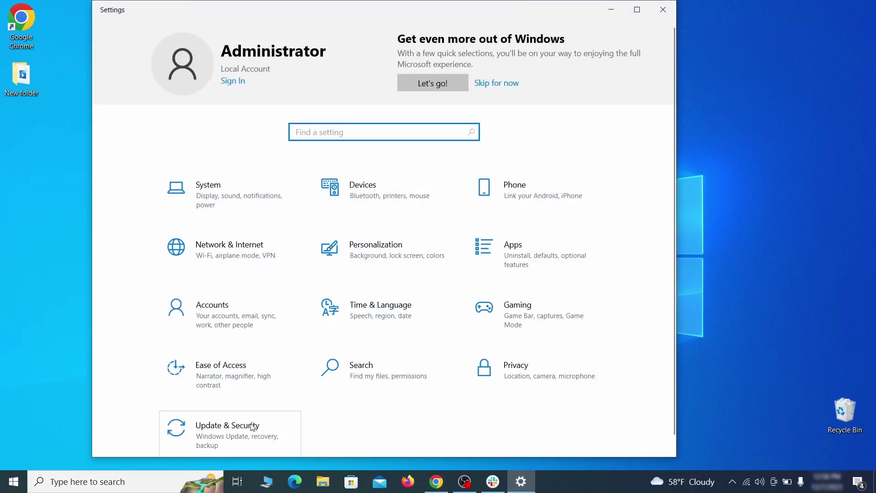
click(264, 430)
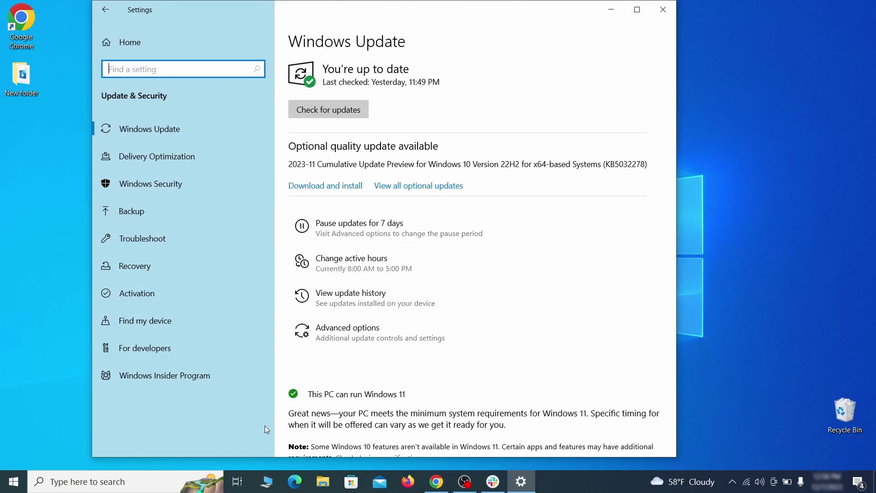
click(212, 267)
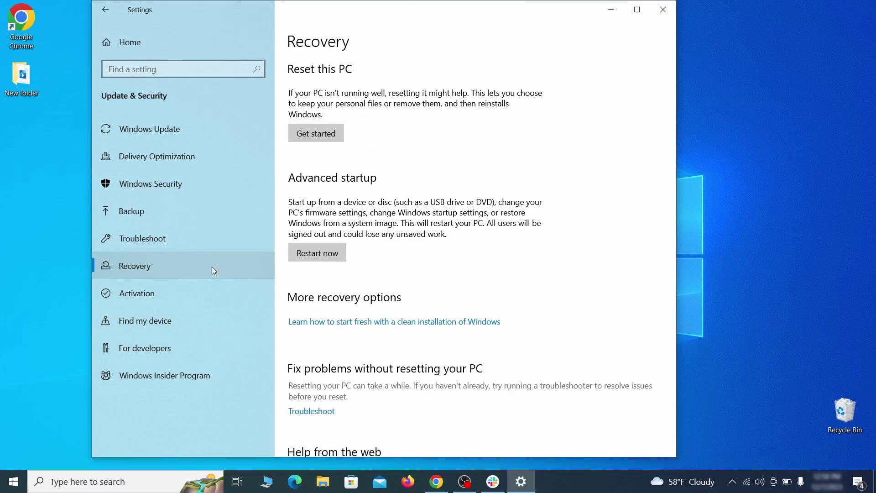
click(344, 262)
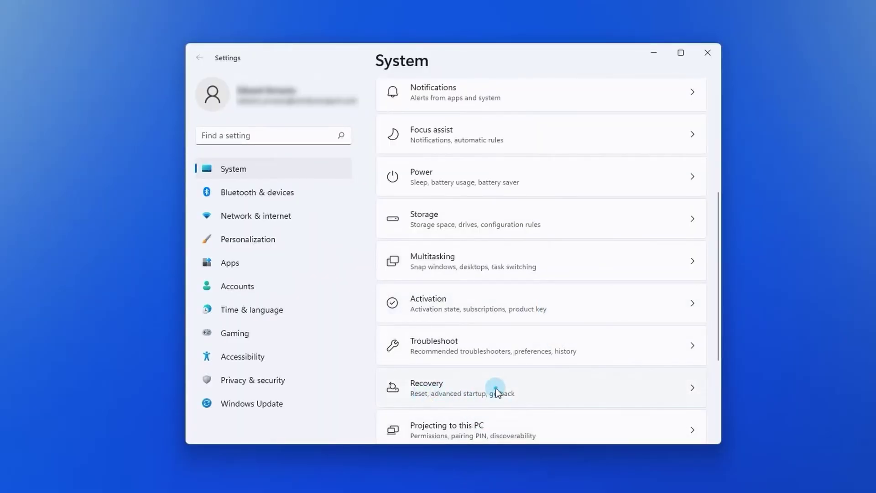
click(496, 388)
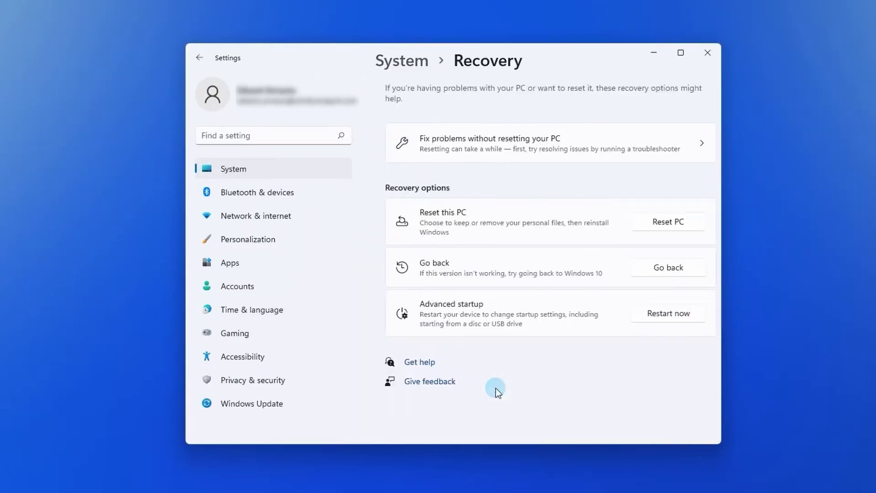
click(647, 319)
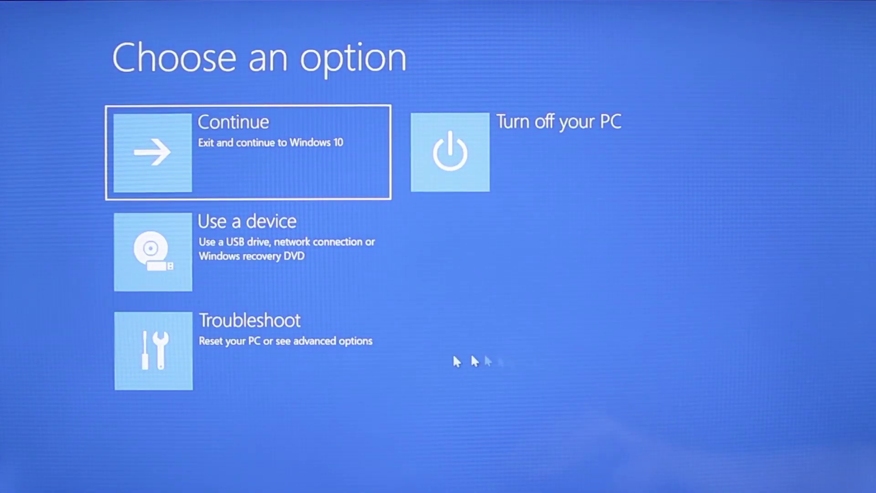
Choose Troubleshoot > Advanced options > Start-up Settings and restart to the startup mode list
click(274, 368)
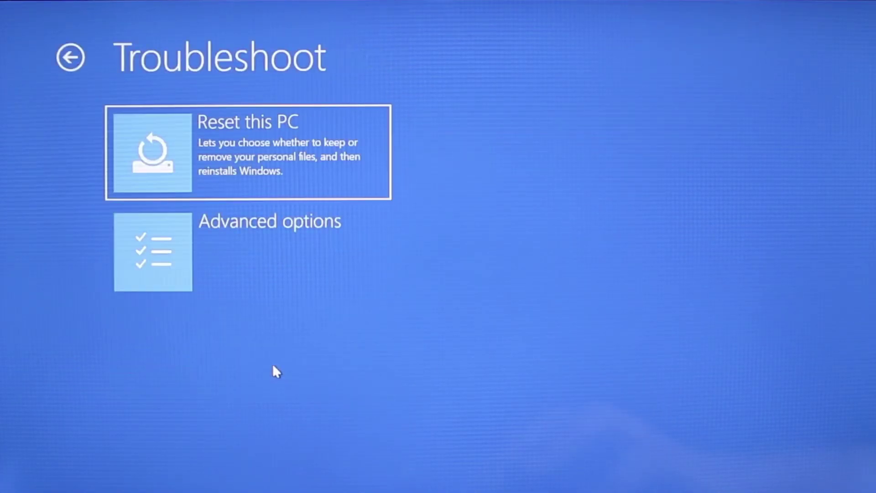
click(276, 256)
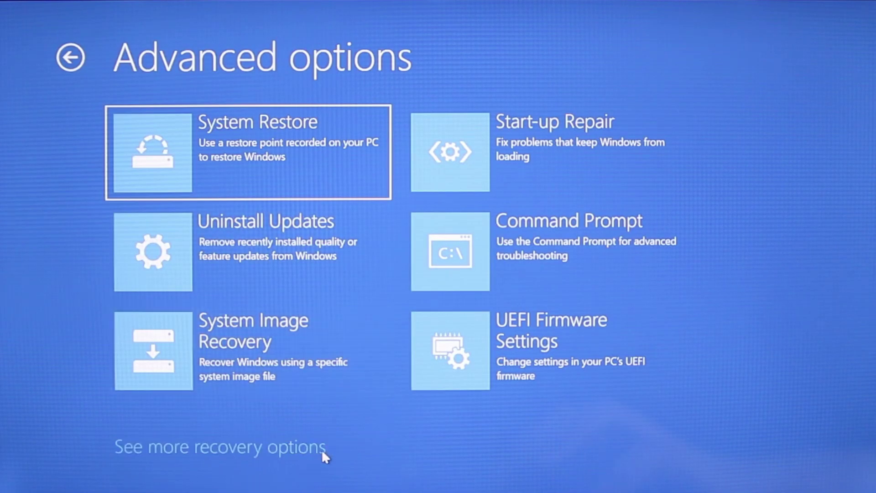
click(321, 449)
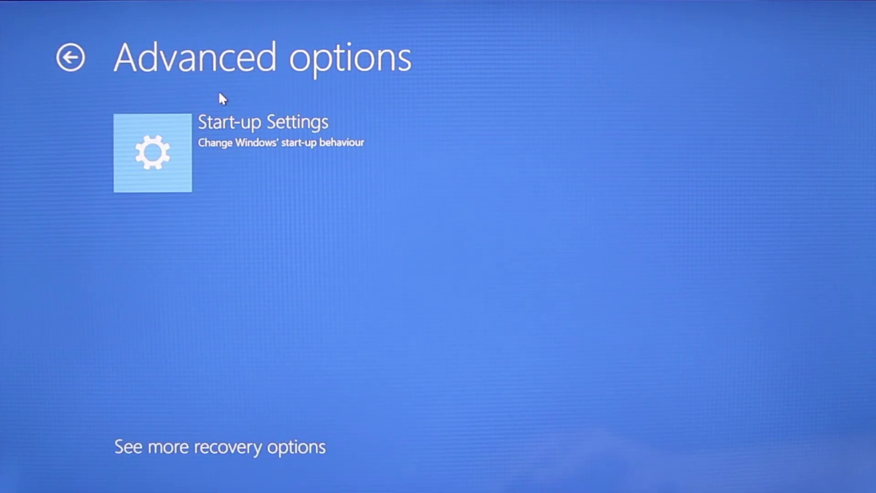
click(235, 141)
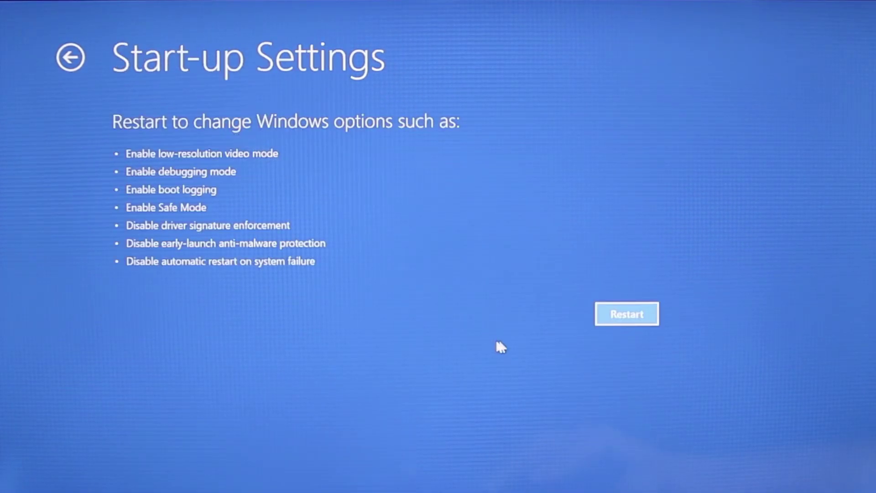
click(615, 315)
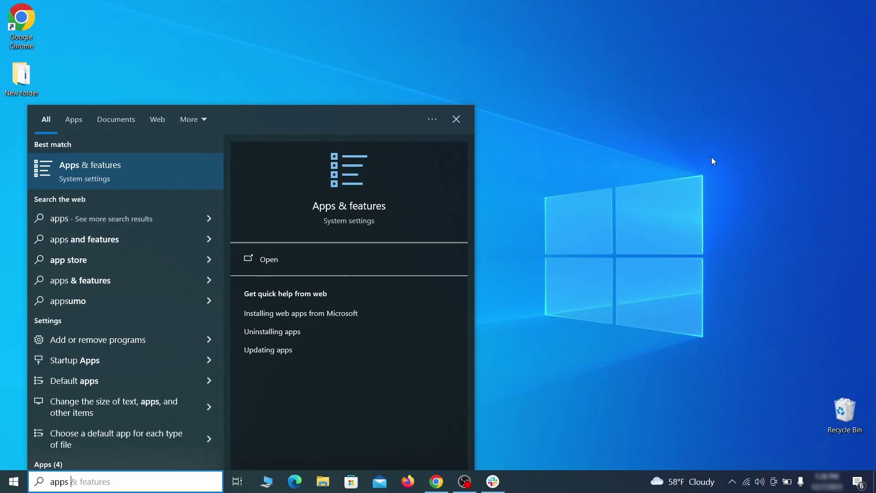
Open Apps & features and sort the installed apps by install date
text(atures)
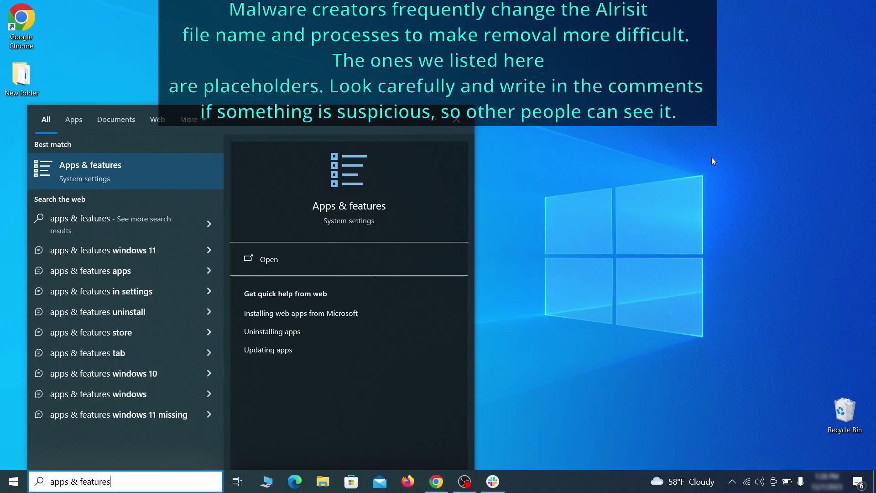
key(Return)
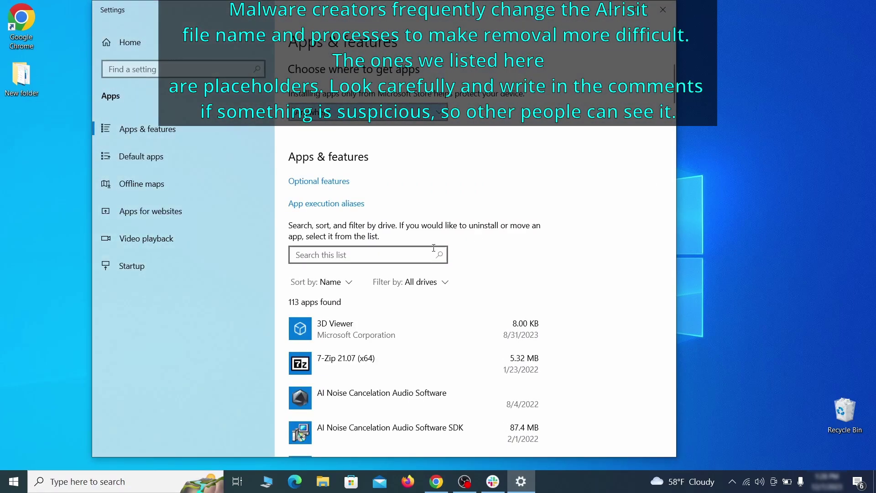
click(345, 283)
click(319, 341)
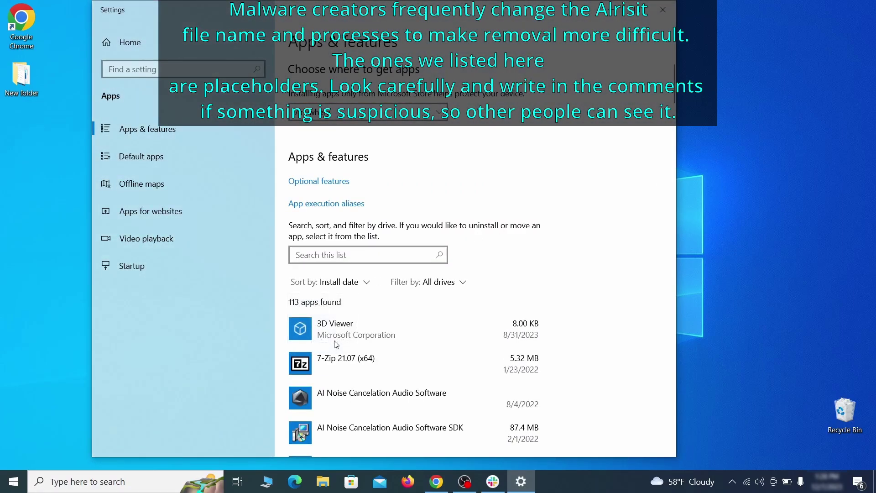
scroll(494, 287, down, 2)
Uninstall Example Malware App along with its data and close the finished uninstaller
click(447, 327)
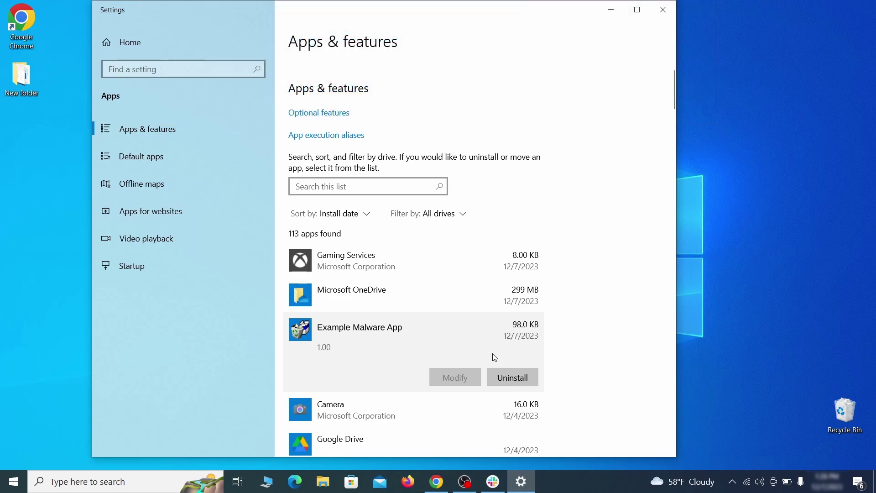
click(523, 378)
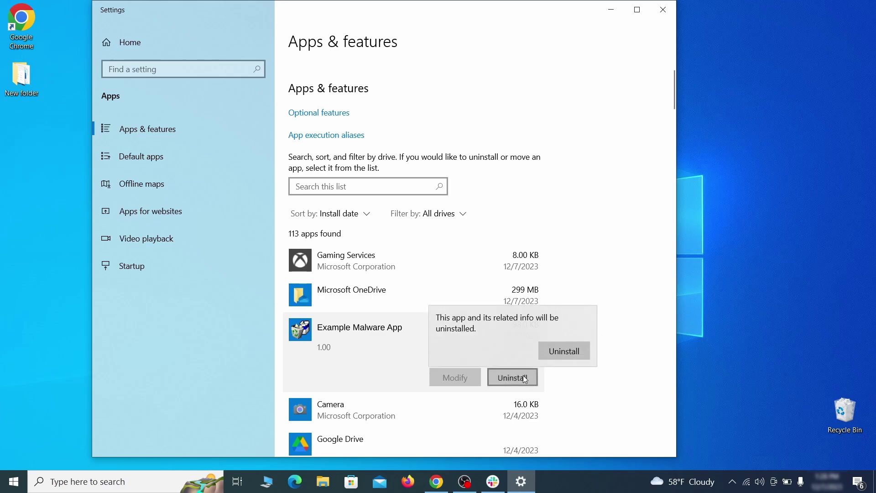
click(566, 352)
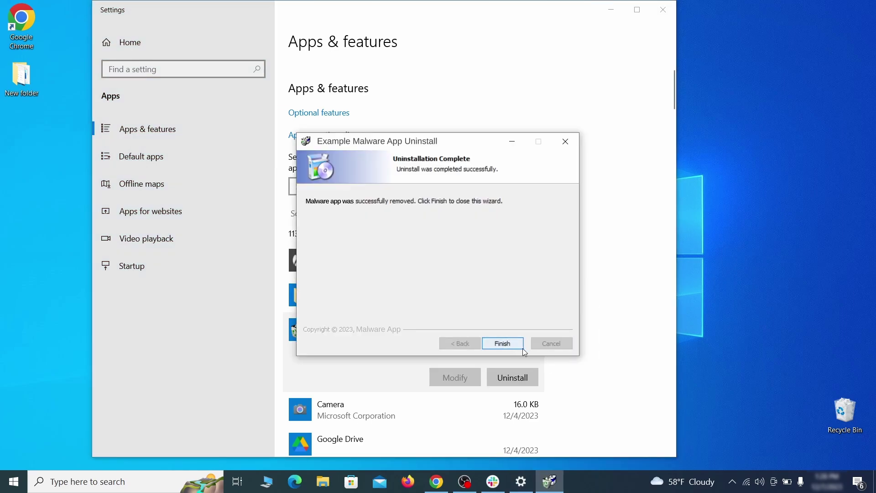
click(502, 343)
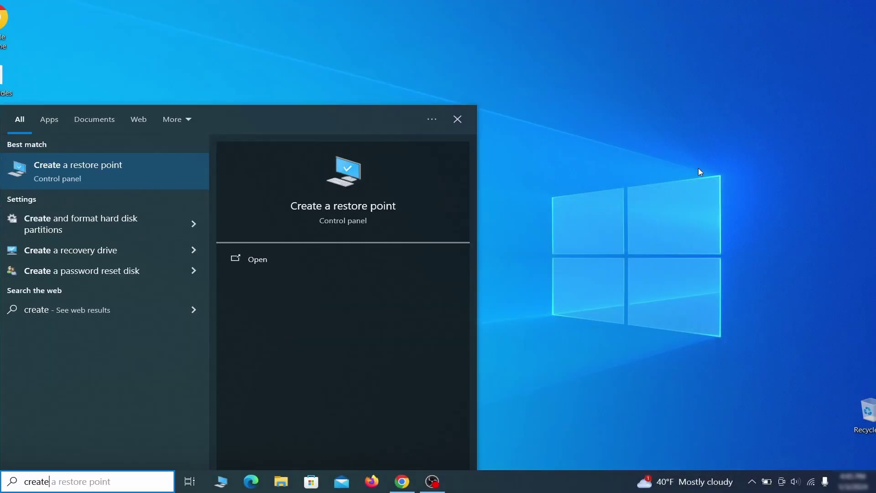
Turn on system protection for drive C: in System Properties
text(store point)
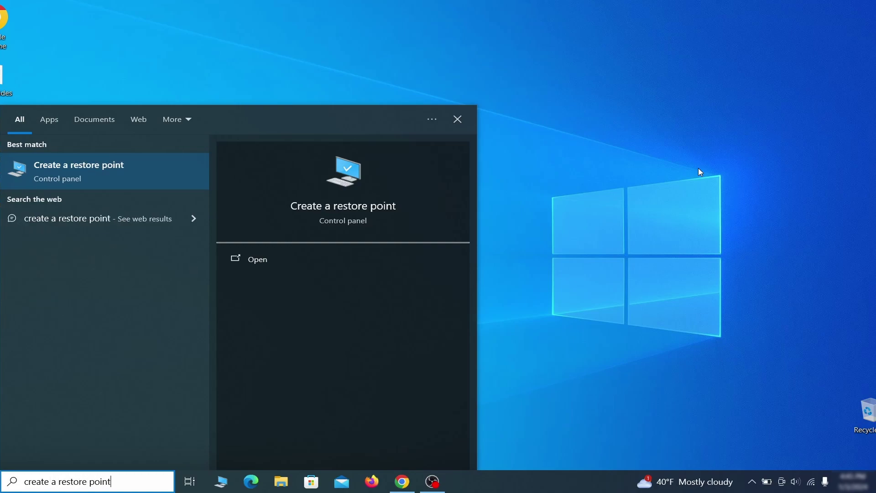
key(Return)
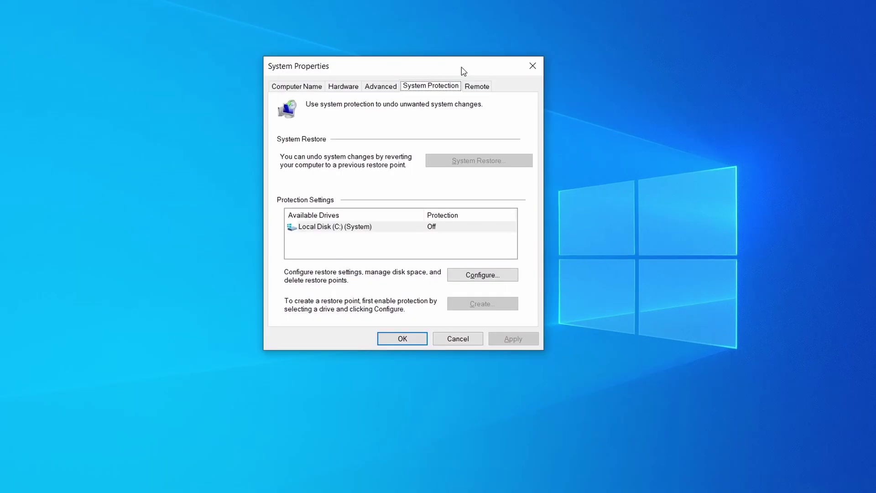
click(393, 230)
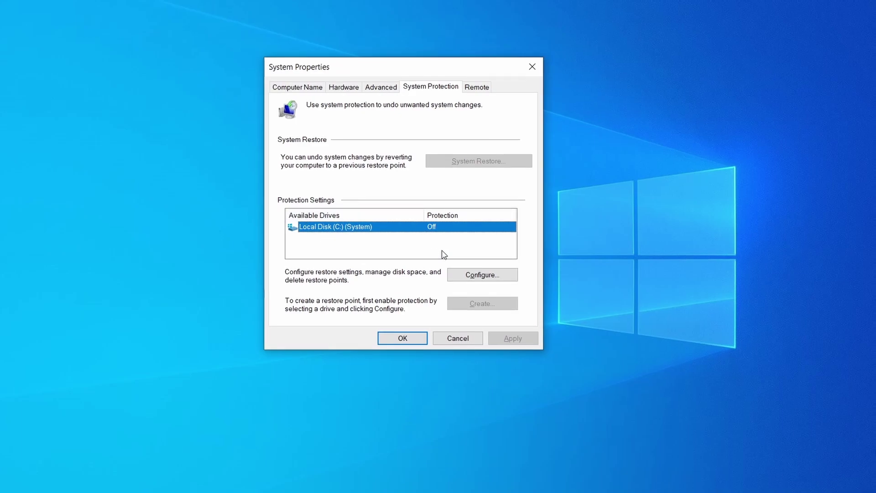
click(503, 275)
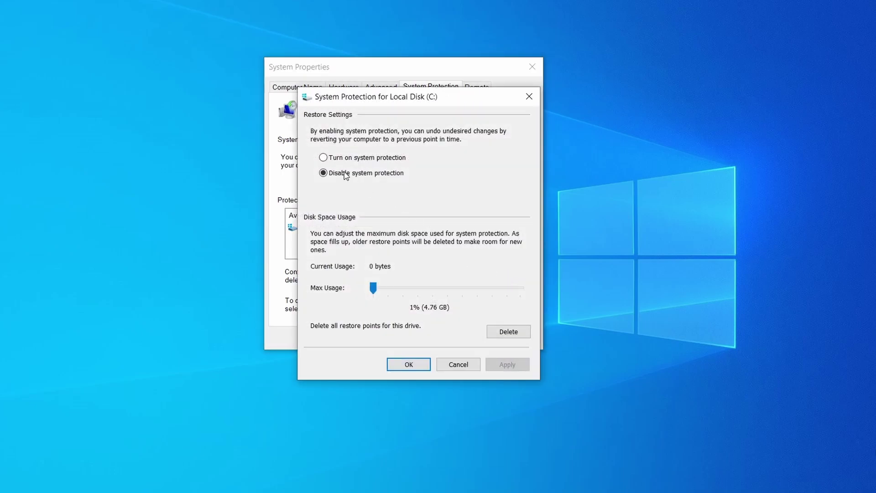
click(324, 158)
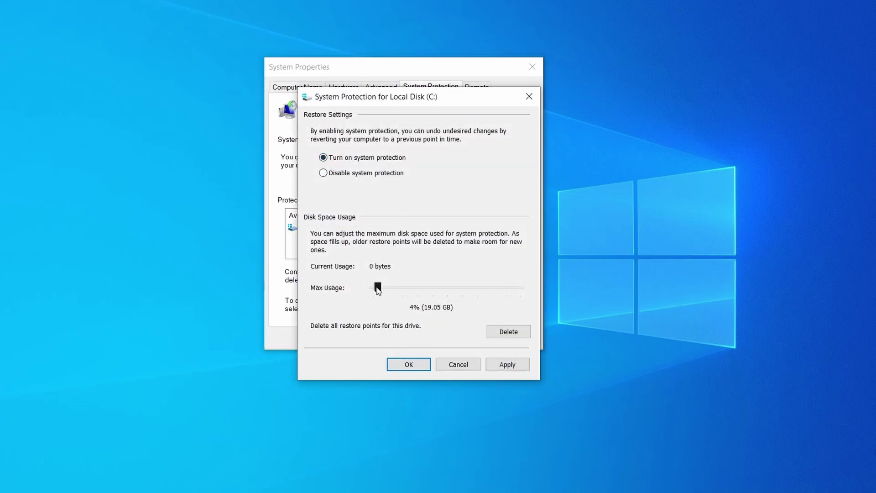
click(506, 364)
click(413, 365)
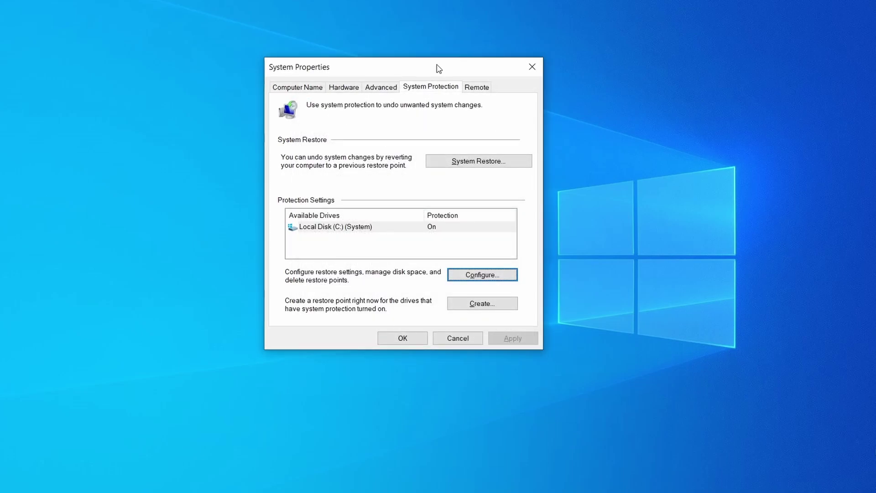
Create the restore point 'Restore Point 1' and open System Restore's list of restore points
click(489, 304)
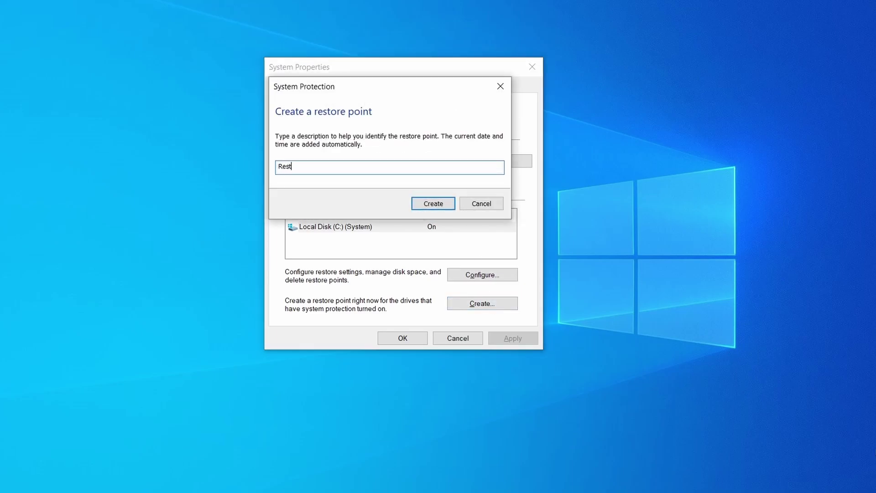
click(437, 202)
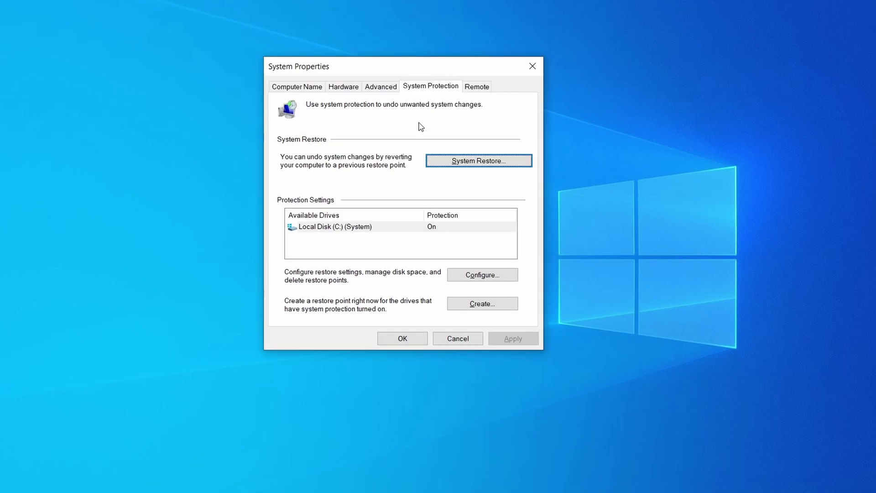
click(515, 167)
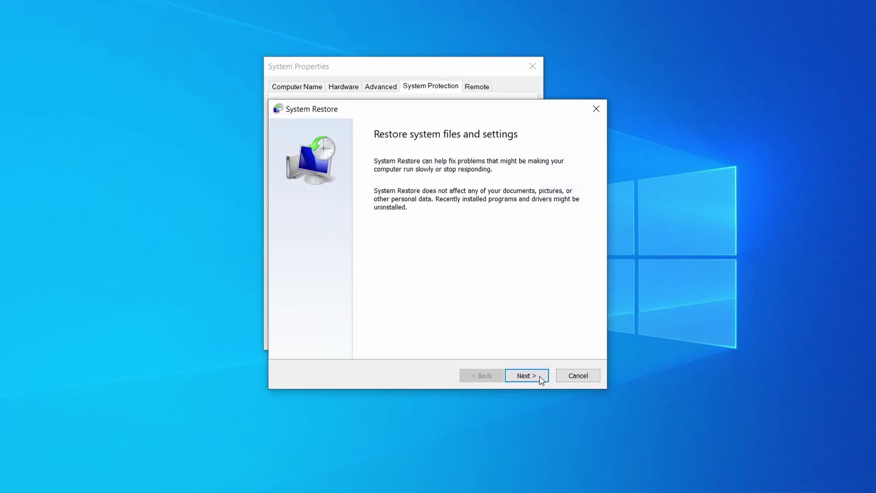
click(541, 379)
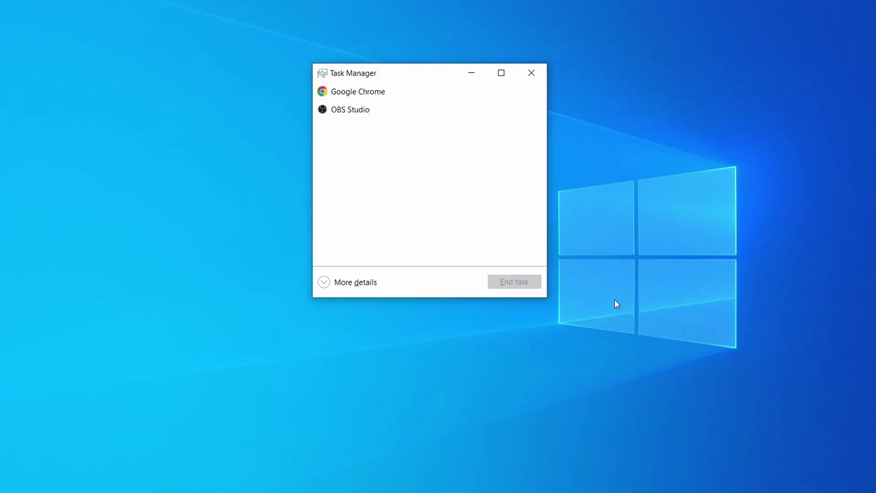
Find Example Malware Process in Task Manager by sorting on CPU and memory, then open its file location
click(325, 282)
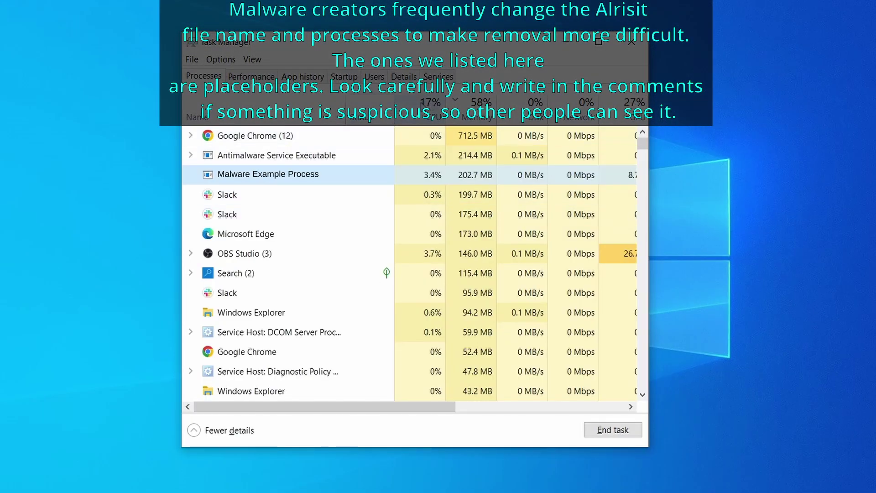
click(432, 107)
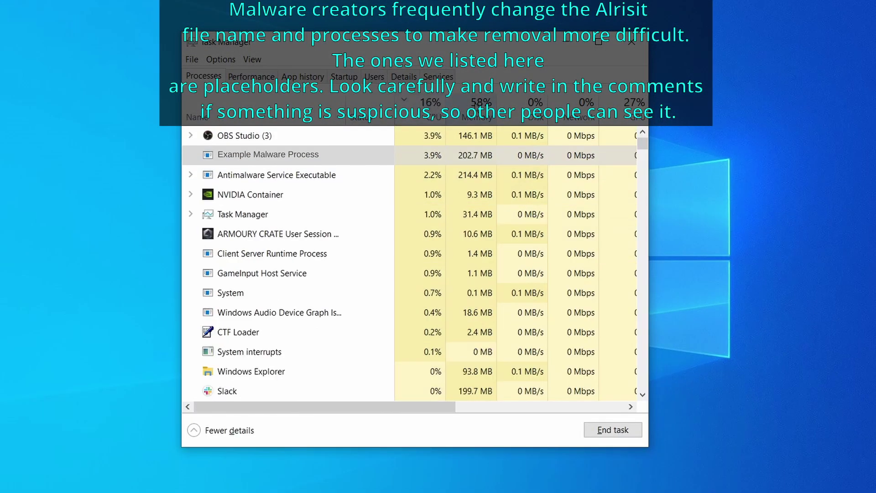
click(477, 109)
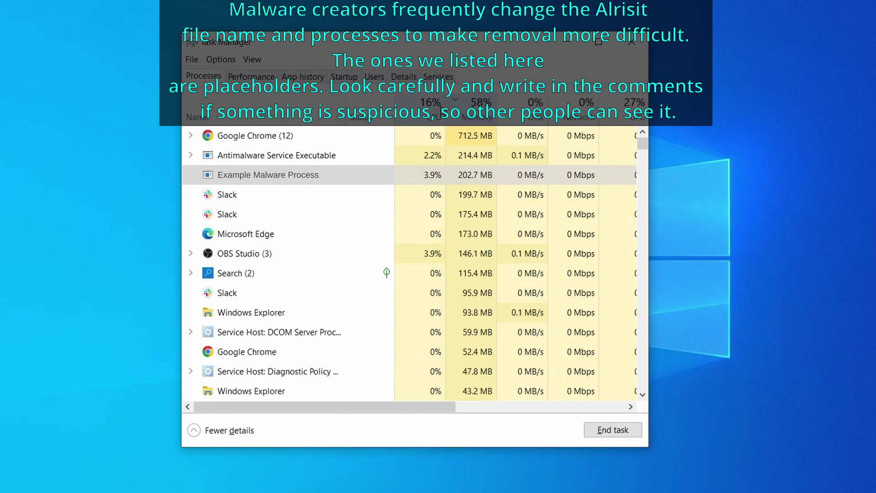
right_click(420, 178)
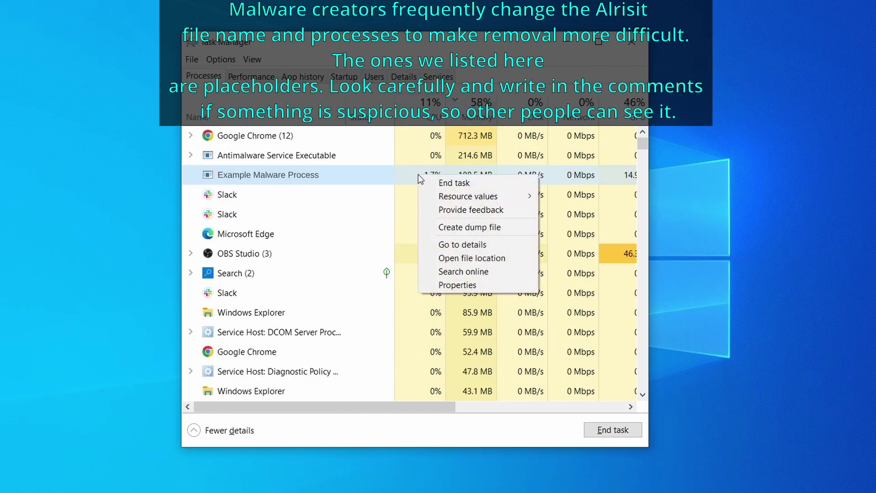
click(474, 259)
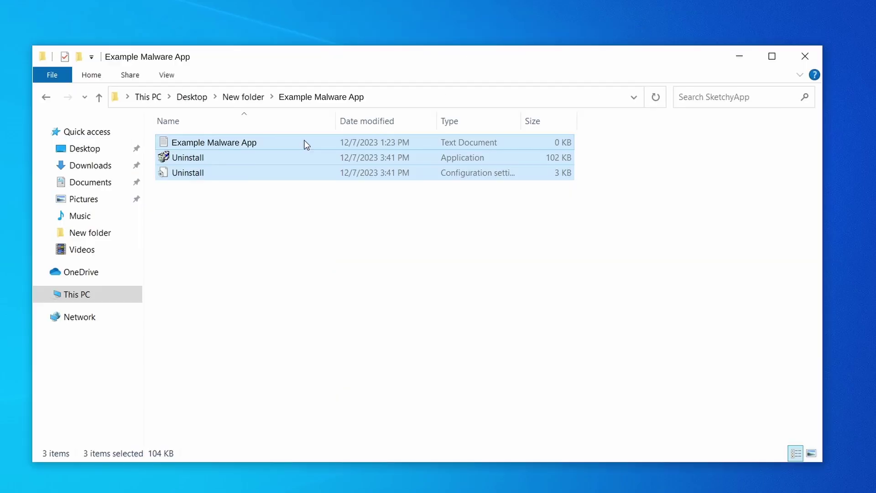
Delete the three selected Example Malware App files and close the empty folder
right_click(303, 142)
click(379, 319)
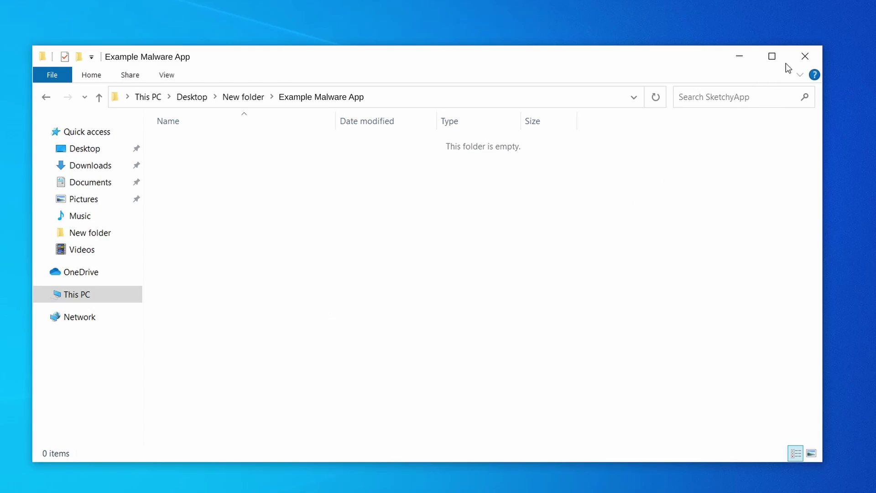
click(806, 49)
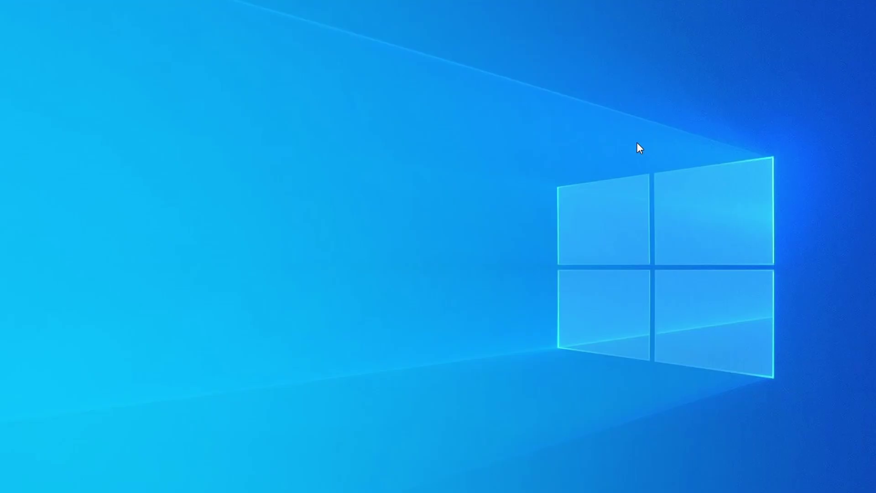
Reopen Task Manager, sort by CPU and memory, and locate the Example Malware App process
key(ctrl+shift+Escape)
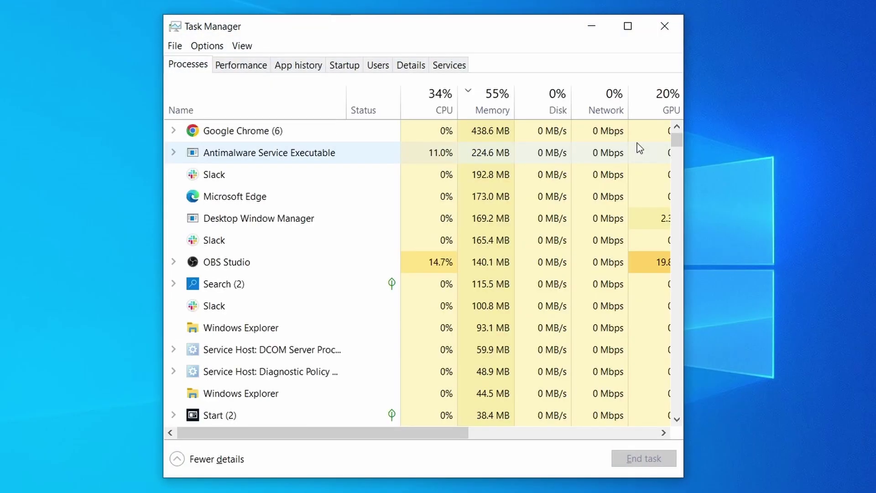
click(427, 108)
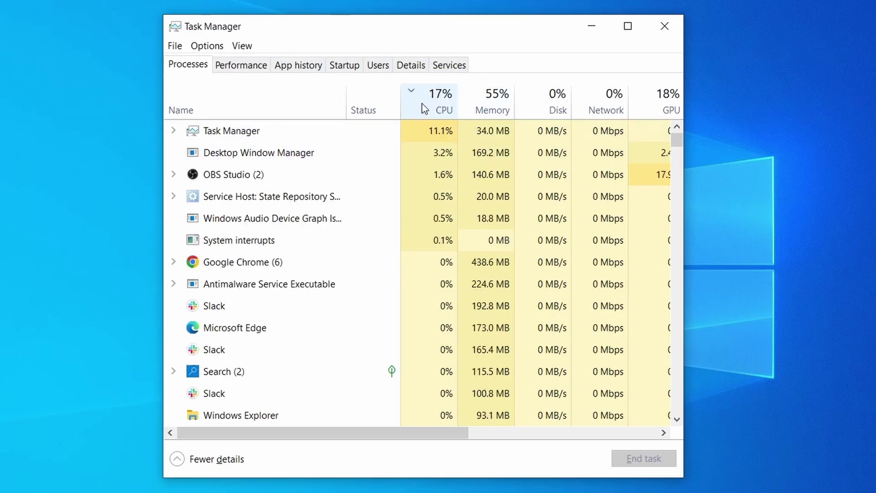
click(497, 98)
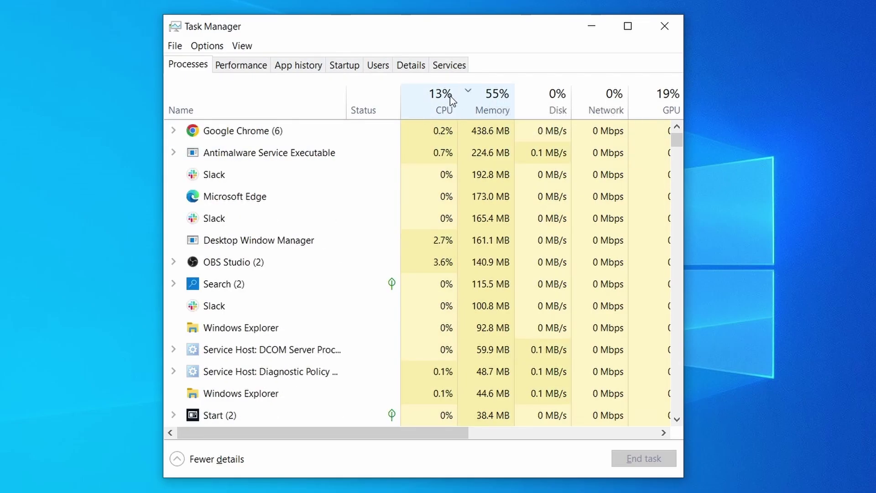
scroll(381, 308, down, 2)
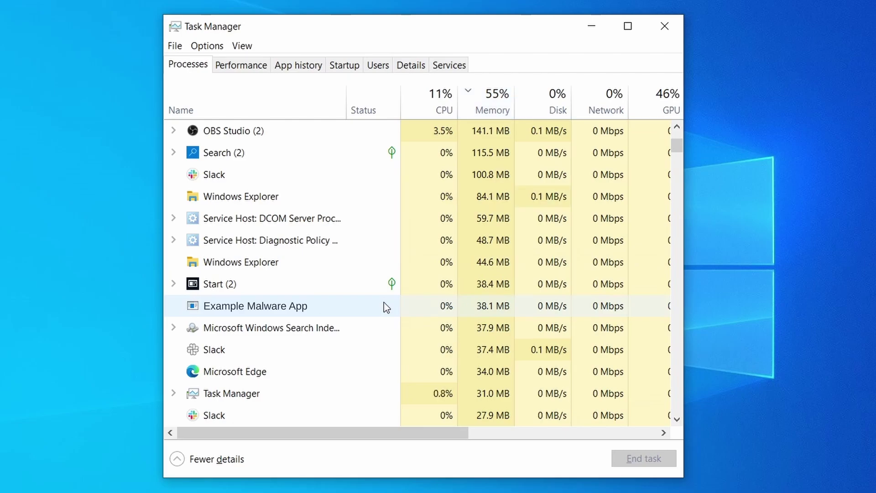
right_click(385, 302)
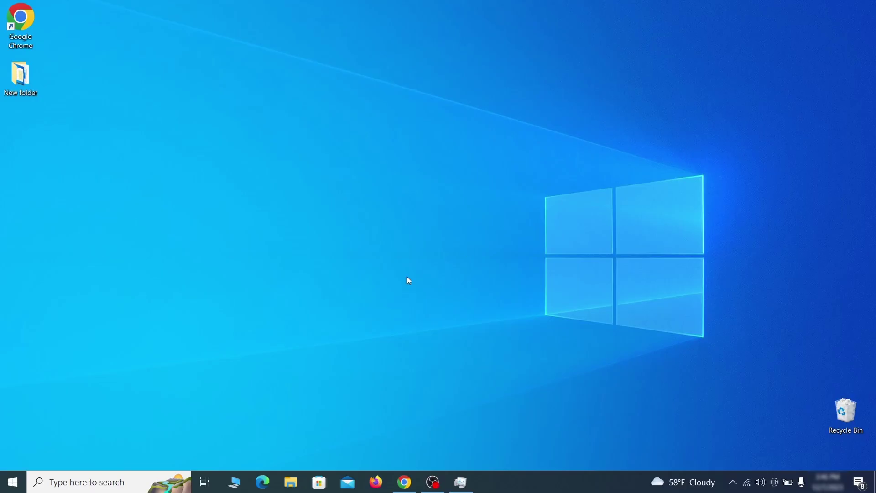
Open the Wi-Fi adapter's Internet Protocol Version 4 (TCP/IPv4) properties from View network connections
key(super)
text(view network connections)
key(Return)
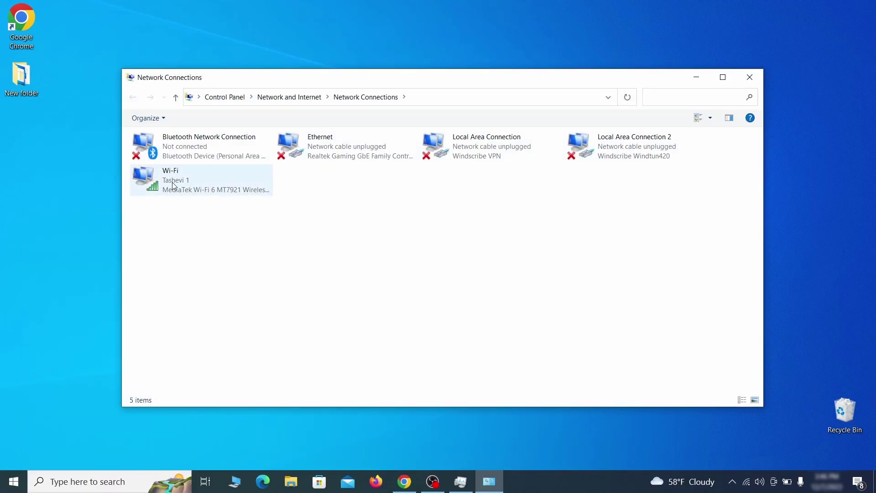
click(160, 178)
right_click(188, 190)
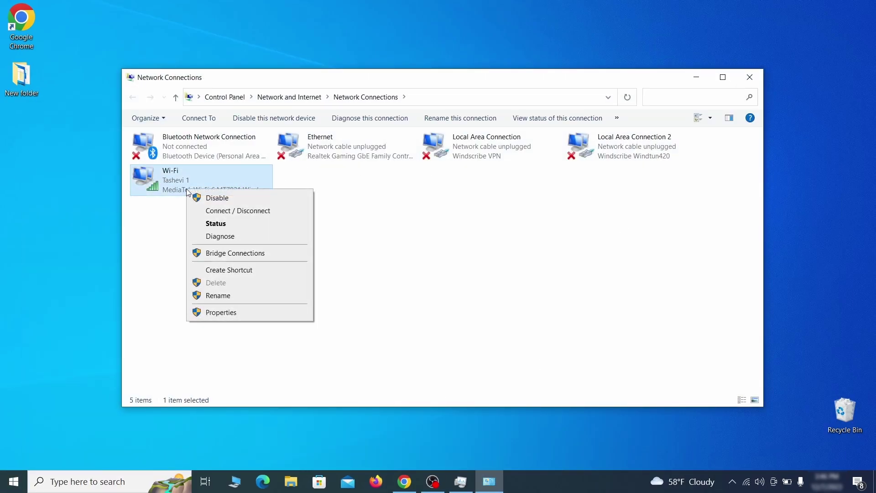
click(221, 313)
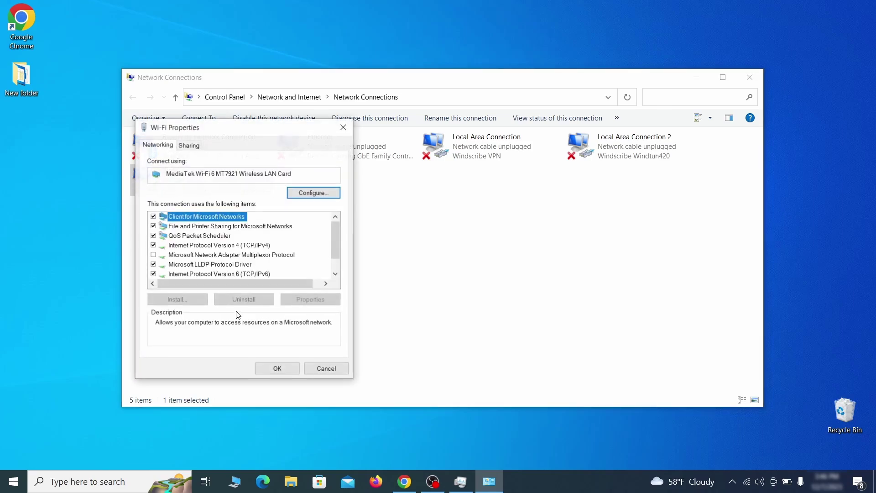
click(230, 246)
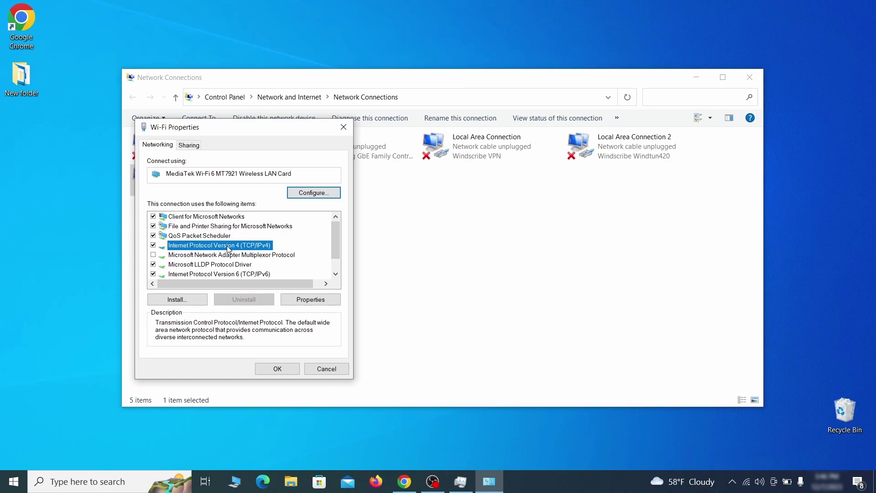
click(309, 299)
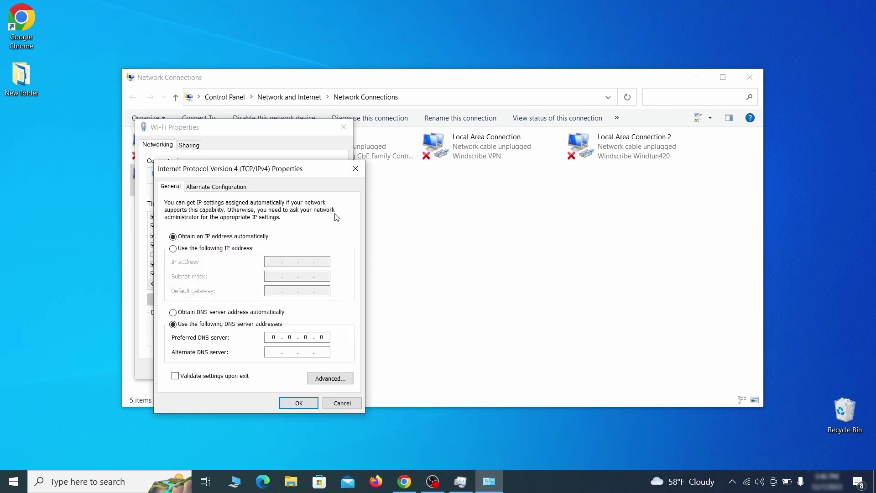
drag(310, 167, 441, 132)
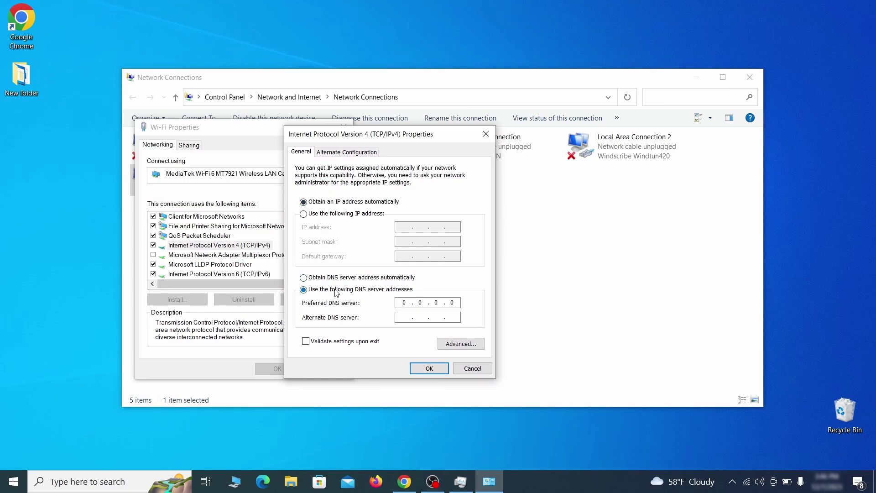
Remove the 0.0.0.0 DNS server under Advanced TCP/IP settings and confirm all dialogs
click(474, 349)
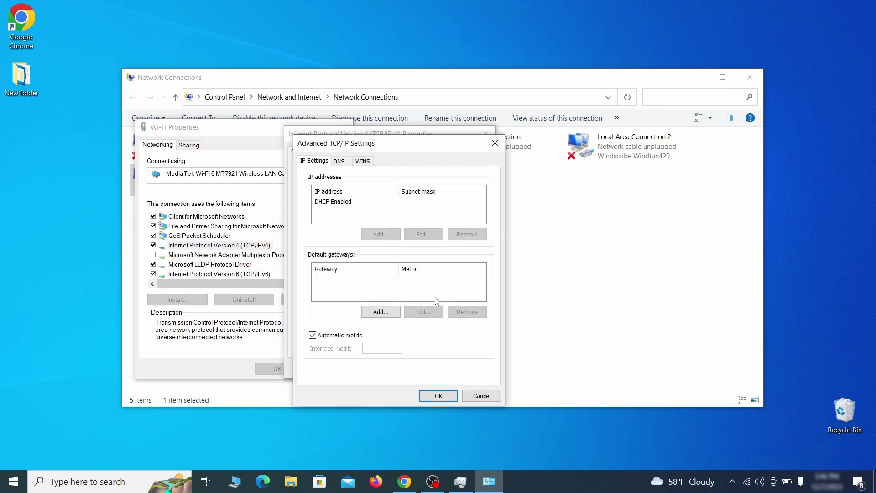
click(340, 161)
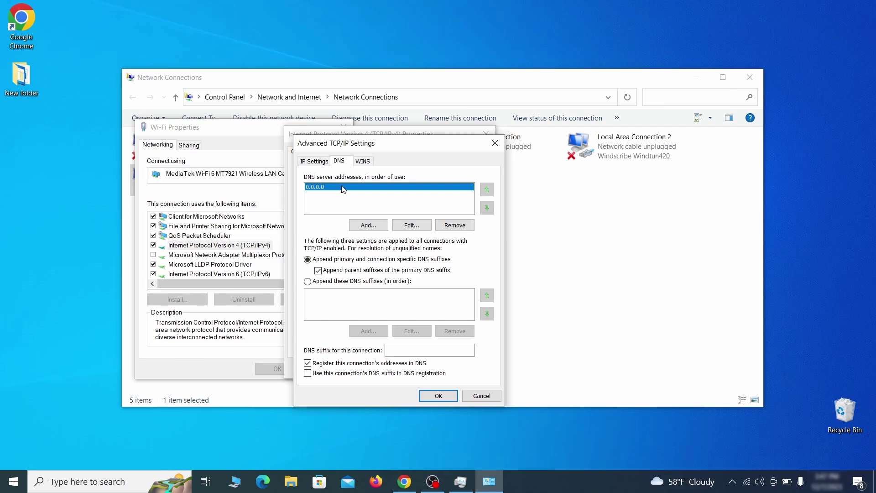
click(454, 226)
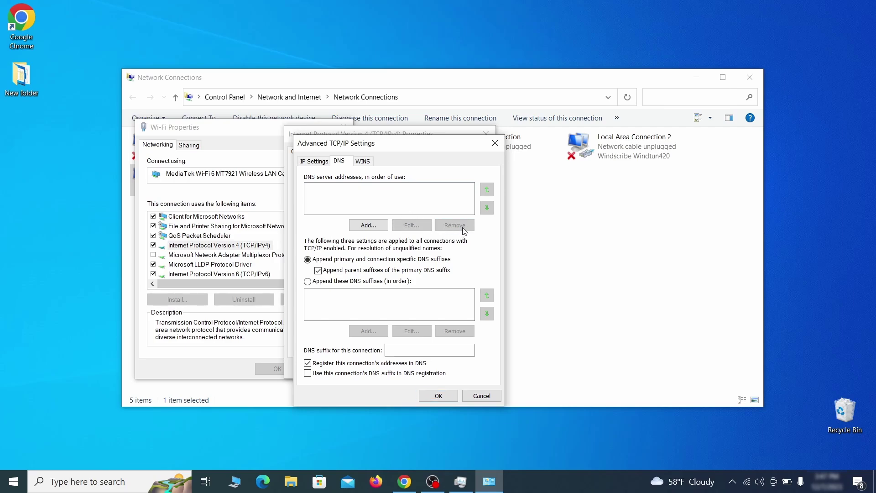
click(439, 396)
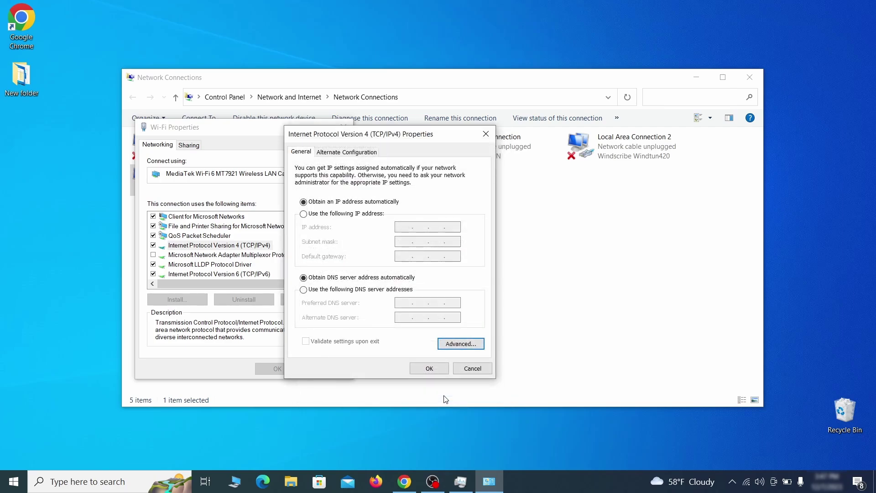
click(429, 369)
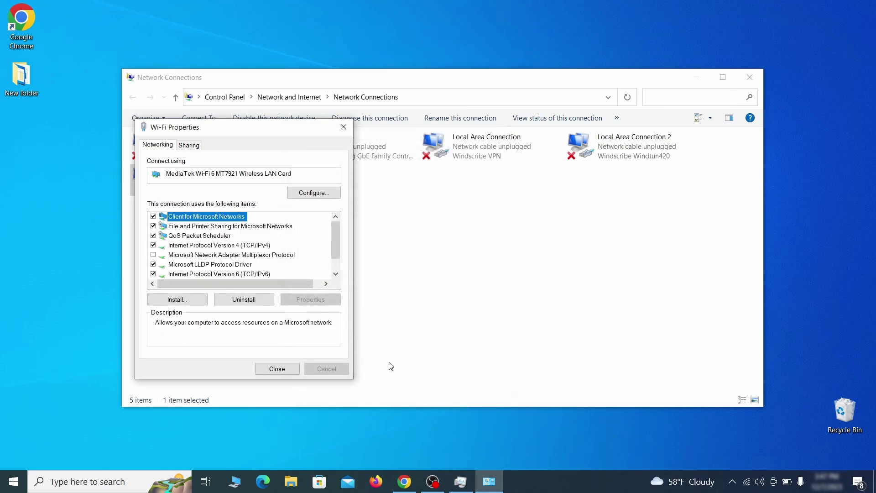
click(277, 369)
Close Network Connections and open the hosts file in Notepad
key(alt+F4)
key(super)
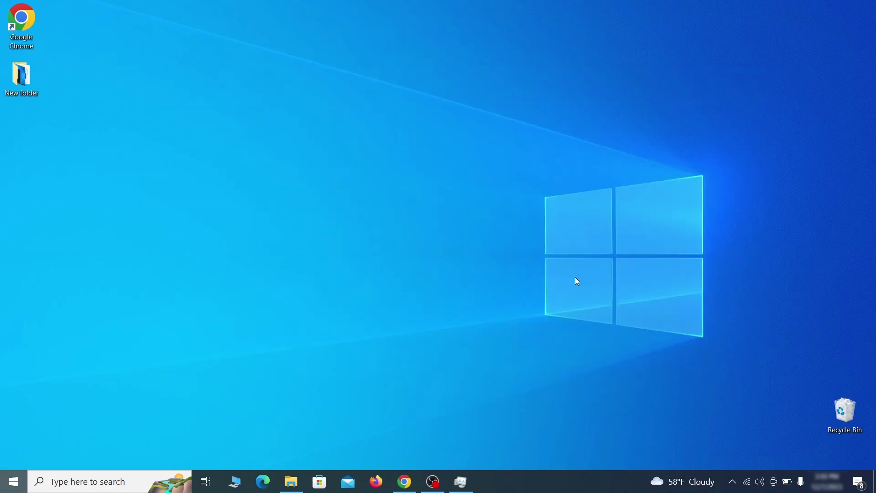
text(C:\Windows\System32\drivers\etc\hosts)
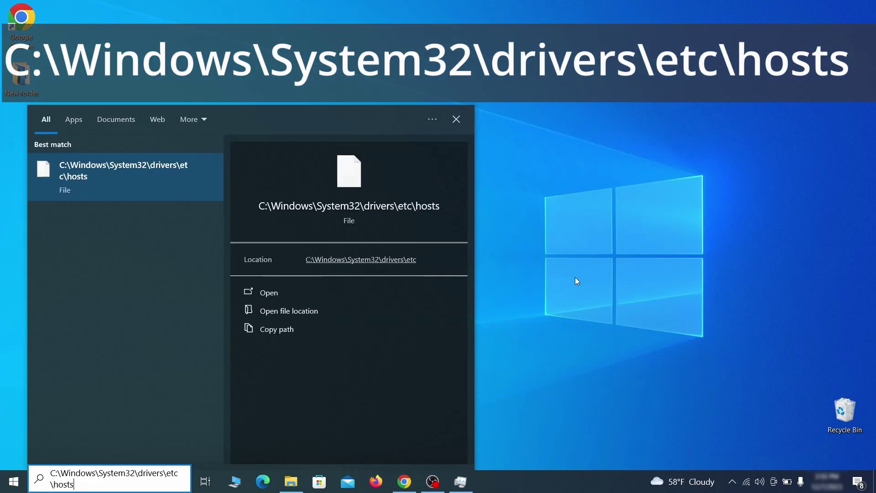
key(Return)
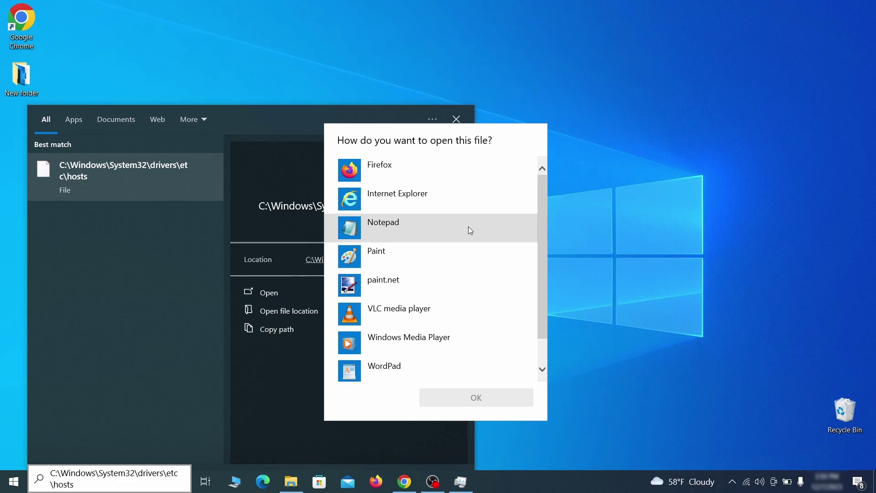
double_click(468, 227)
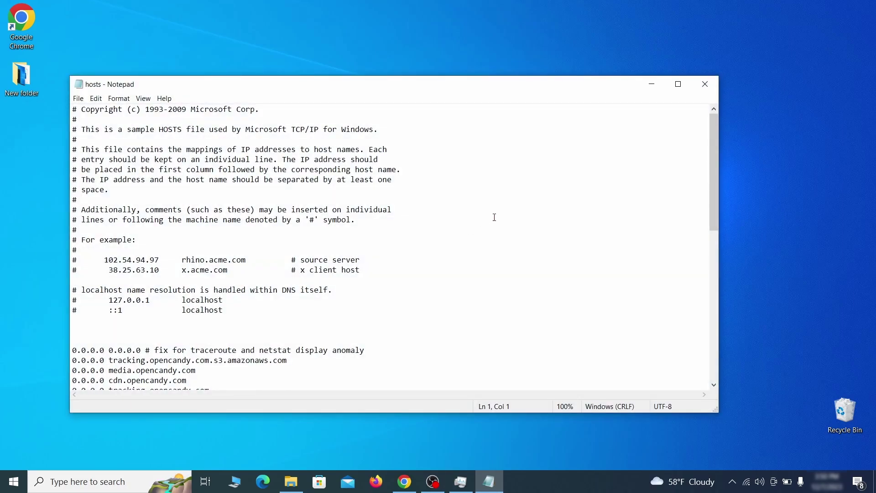
Delete all 0.0.0.0 entry lines from hosts and save the file
scroll(502, 214, down, 3)
click(79, 262)
drag(73, 260, 222, 368)
scroll(236, 308, down, 1)
scroll(250, 301, down, 8)
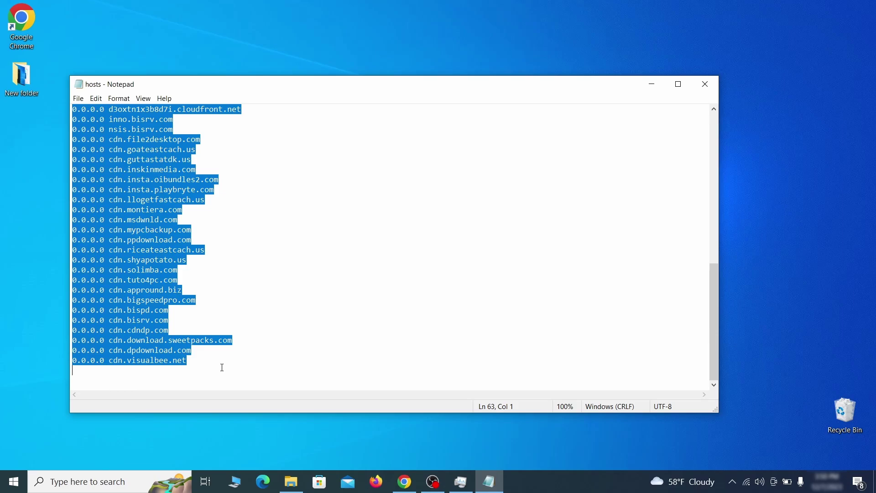
key(Delete)
click(78, 98)
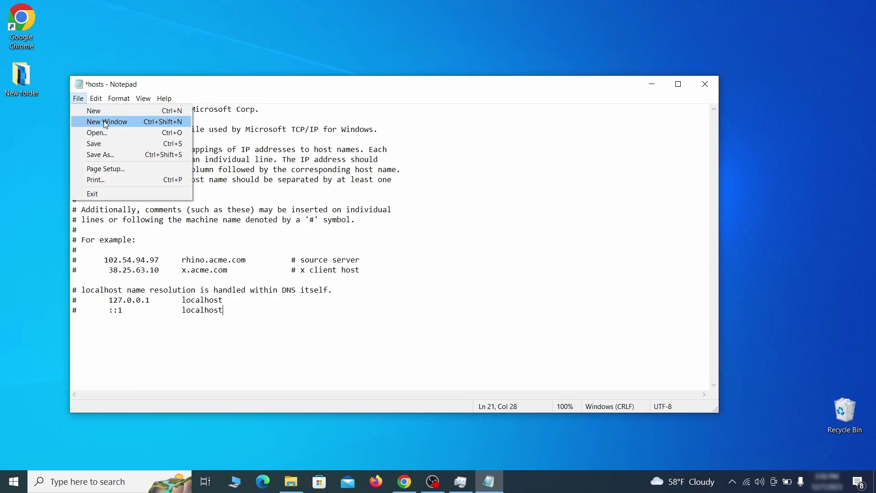
click(113, 143)
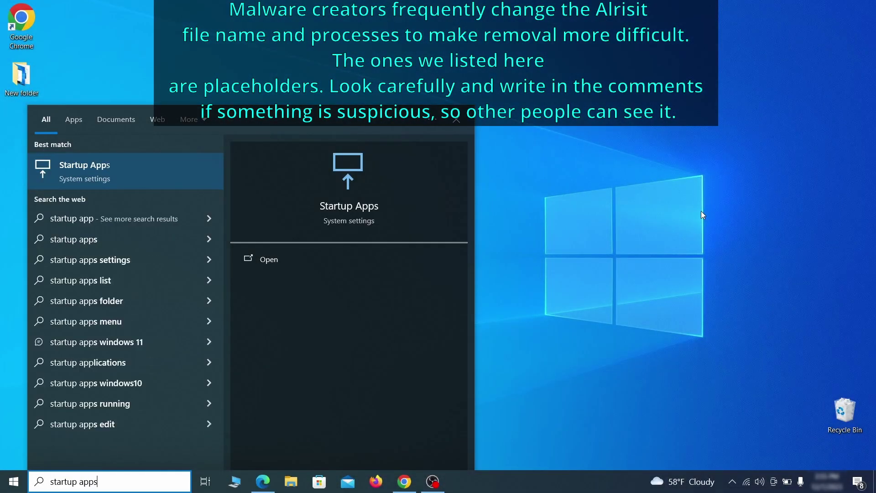
Switch Example Malware App's toggle to Off on the Startup apps settings page
key(Return)
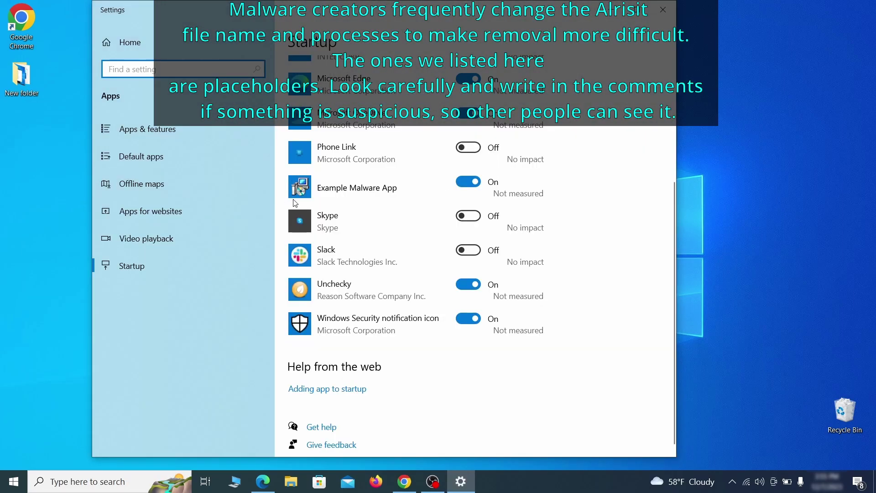
click(471, 189)
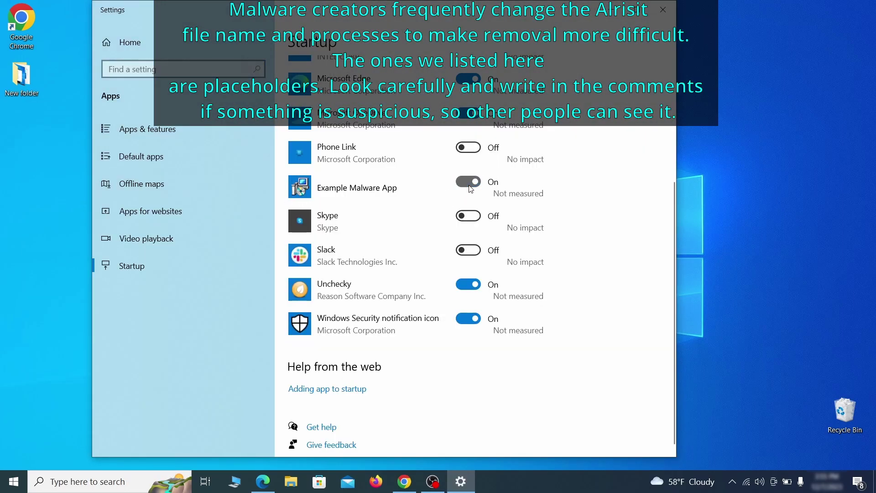
Close Settings and open Task Scheduler, showing the Task Scheduler Library
click(663, 9)
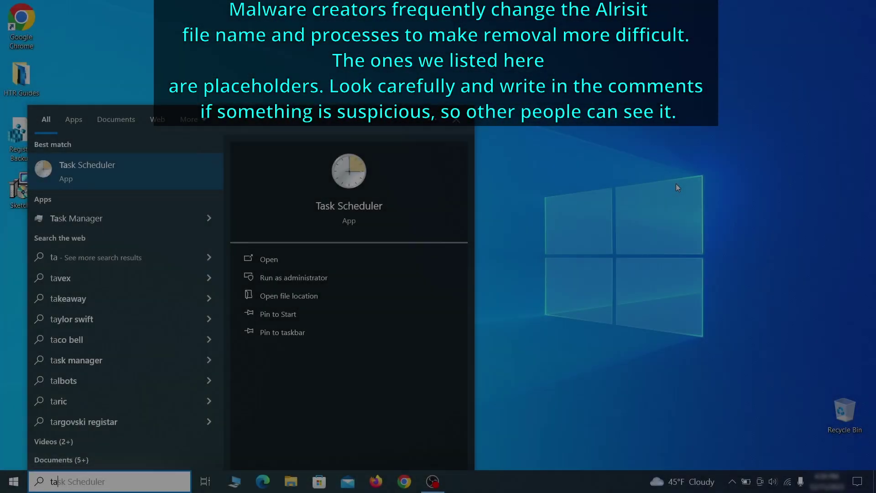
text(sk scheduler)
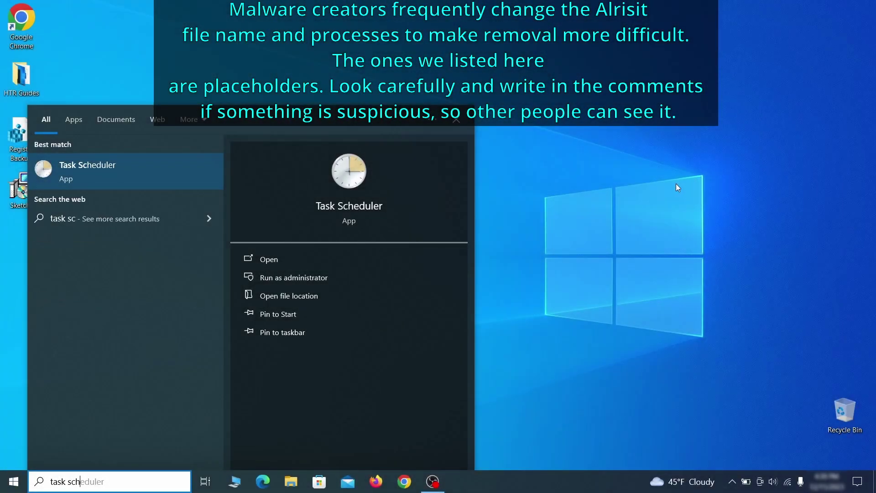
key(Return)
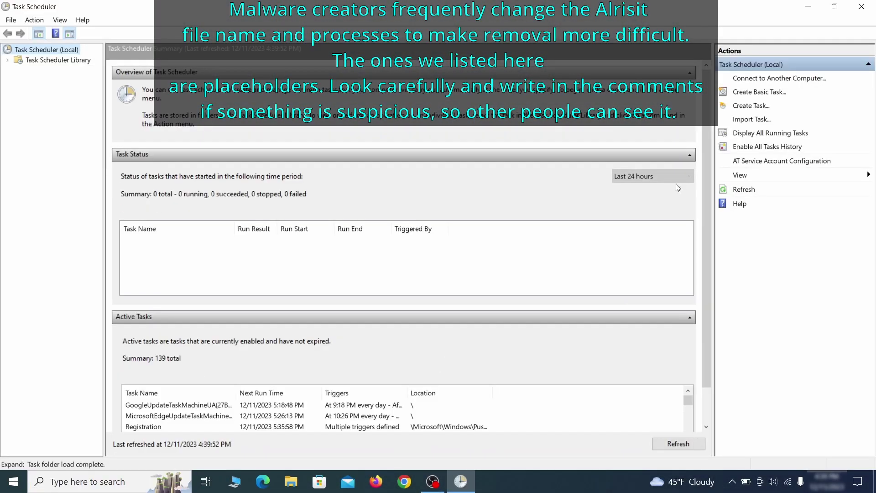
click(82, 60)
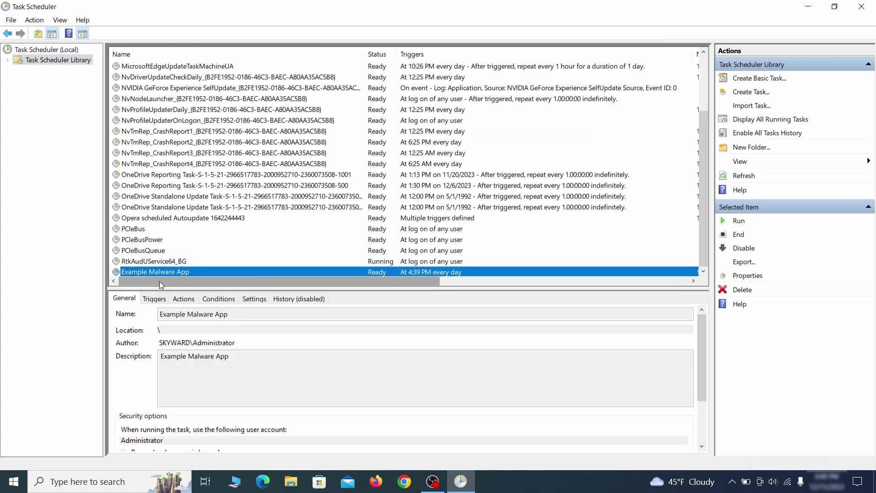
Confirm the Example Malware App task runs ExampleMalwareApp.exe daily, then delete the task
right_click(253, 273)
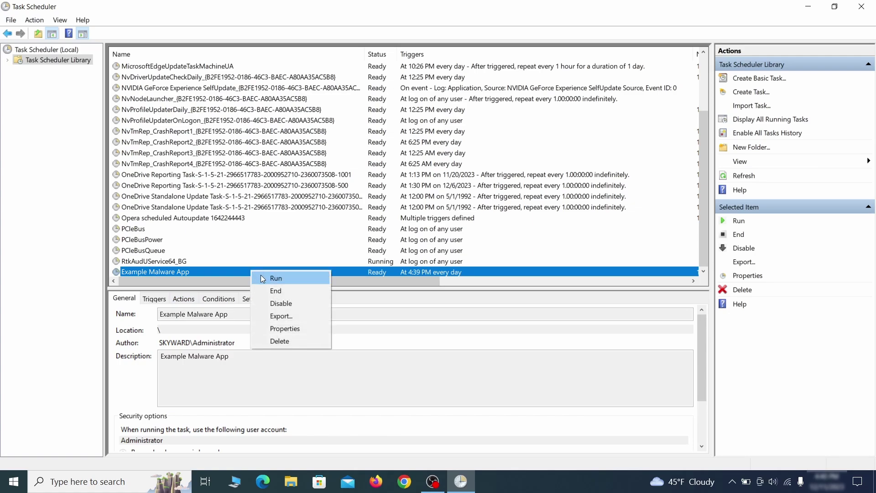
click(287, 329)
click(101, 75)
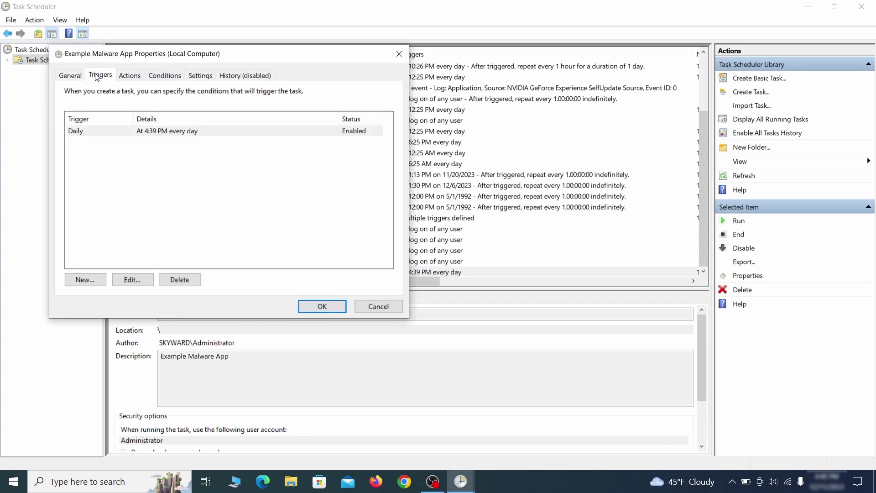
click(135, 76)
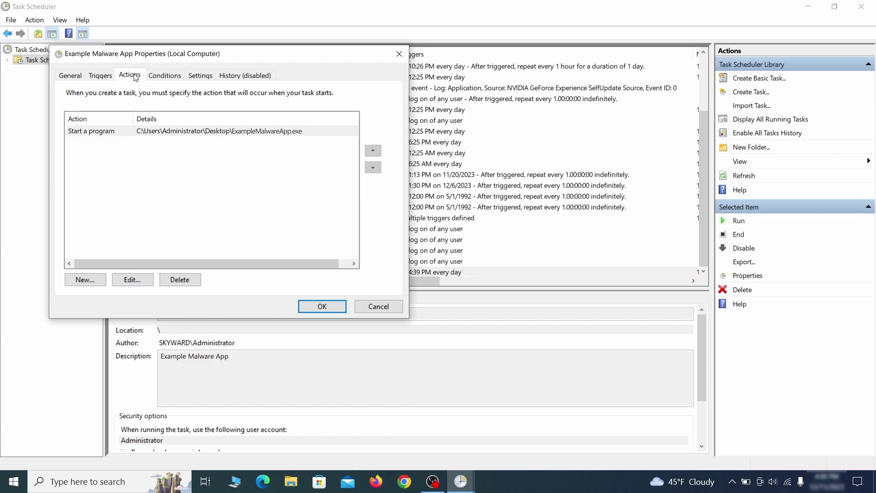
key(Escape)
right_click(281, 271)
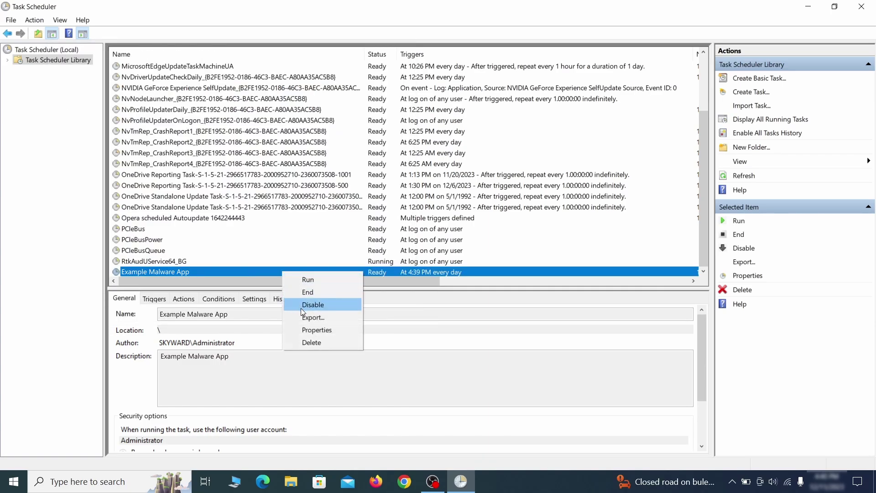
click(311, 342)
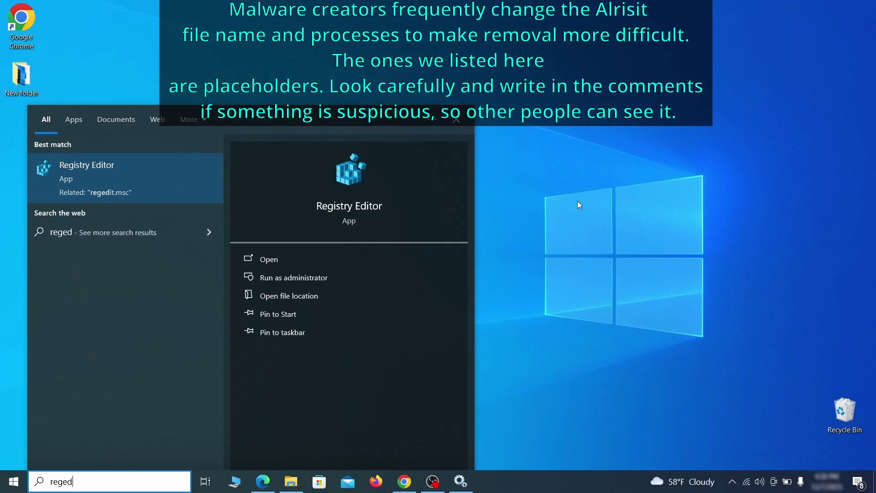
Run Registry Editor as administrator and export HKEY_CURRENT_USER as 'Registry Backup 1' on the desktop
text(it)
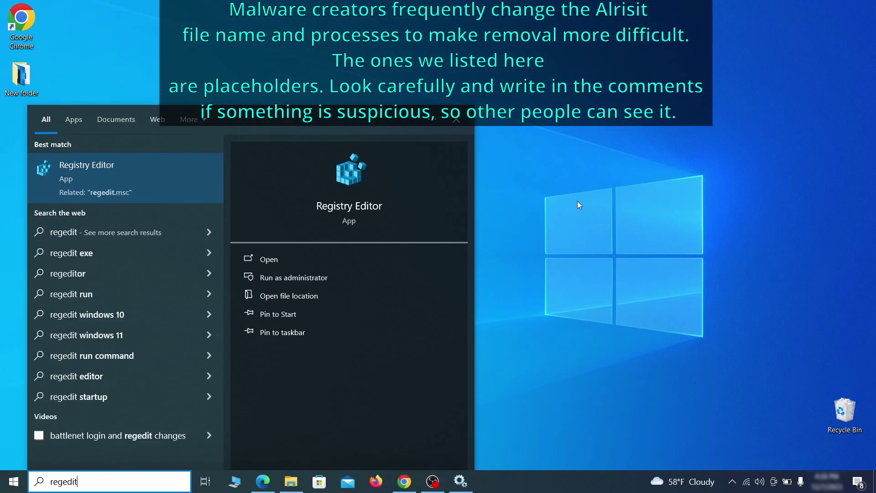
right_click(163, 170)
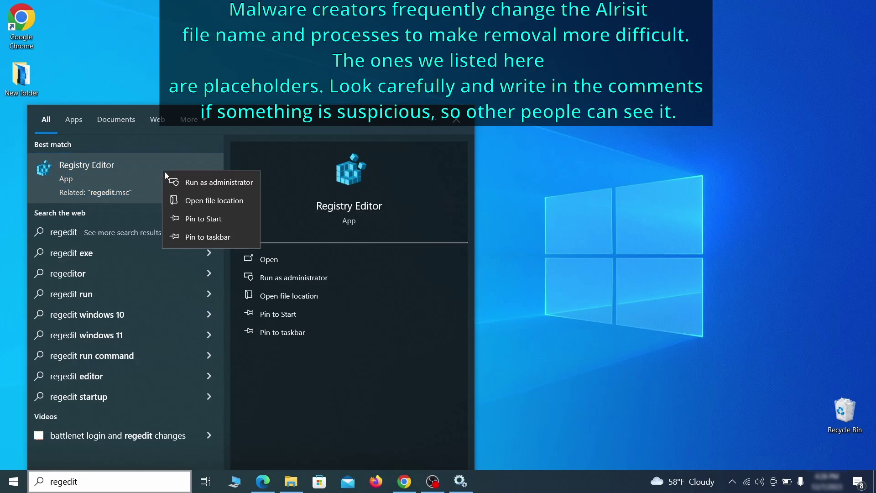
click(229, 182)
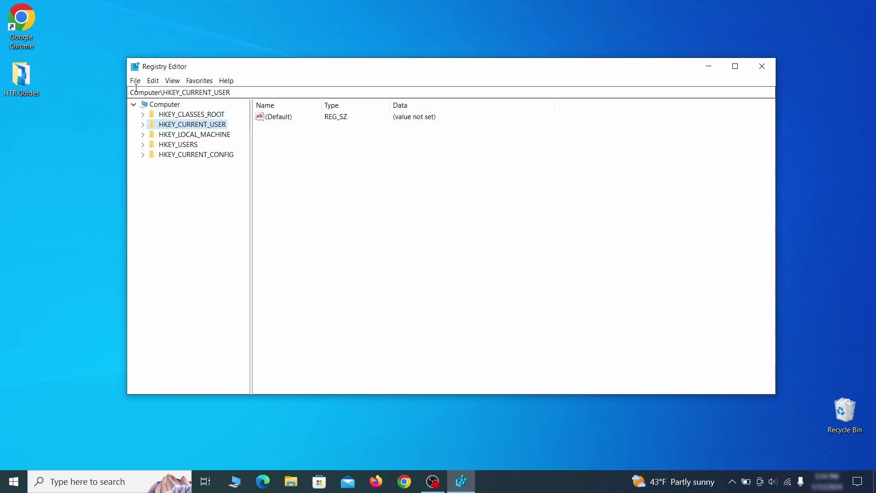
click(135, 81)
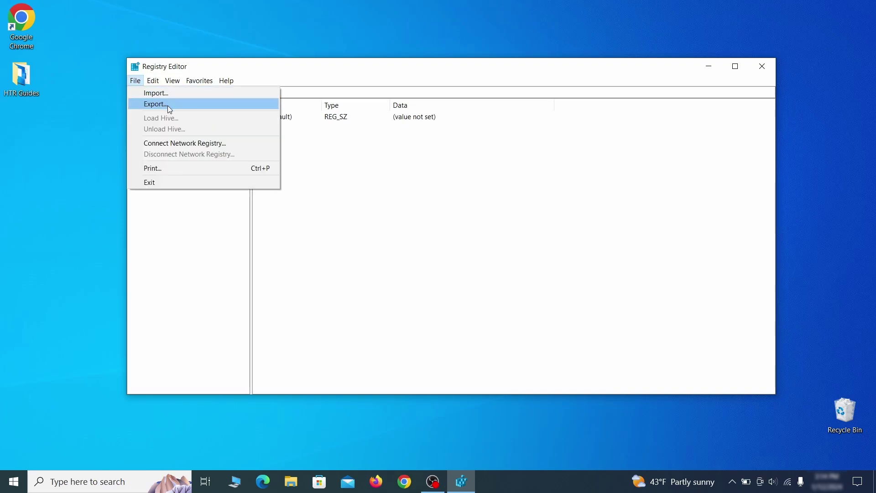
click(210, 106)
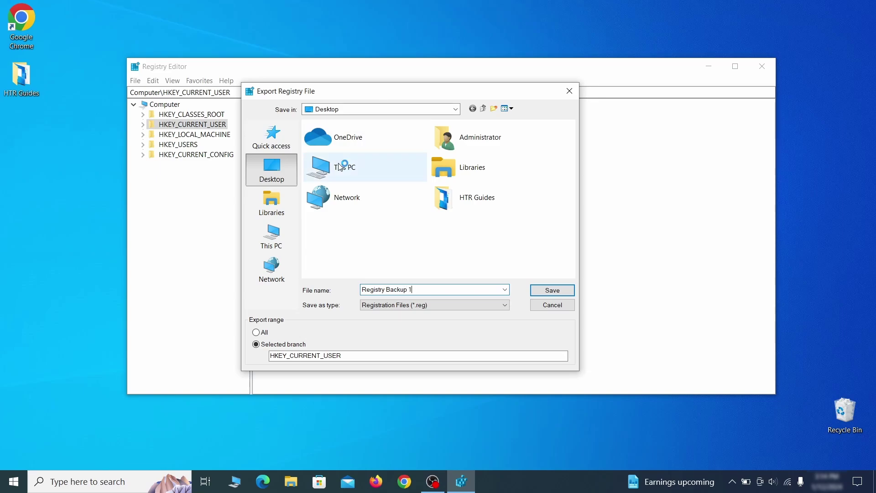
key(Return)
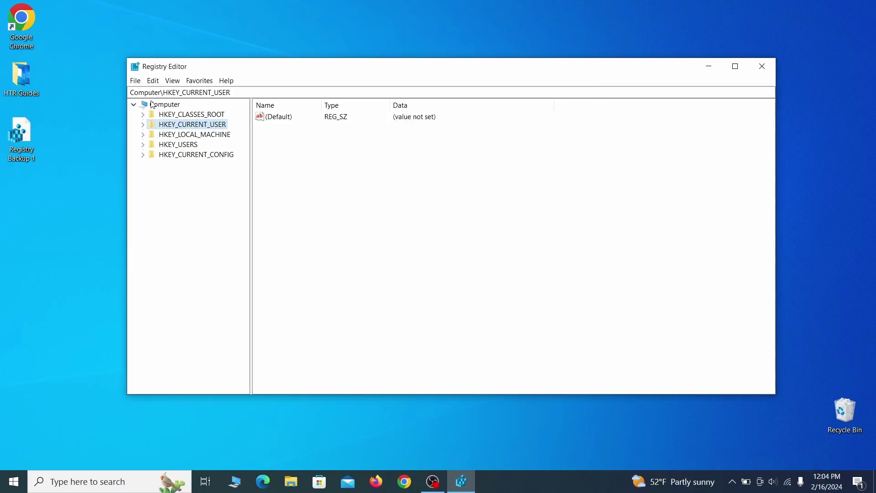
Choose Registry Backup 1 as the file to import
click(135, 80)
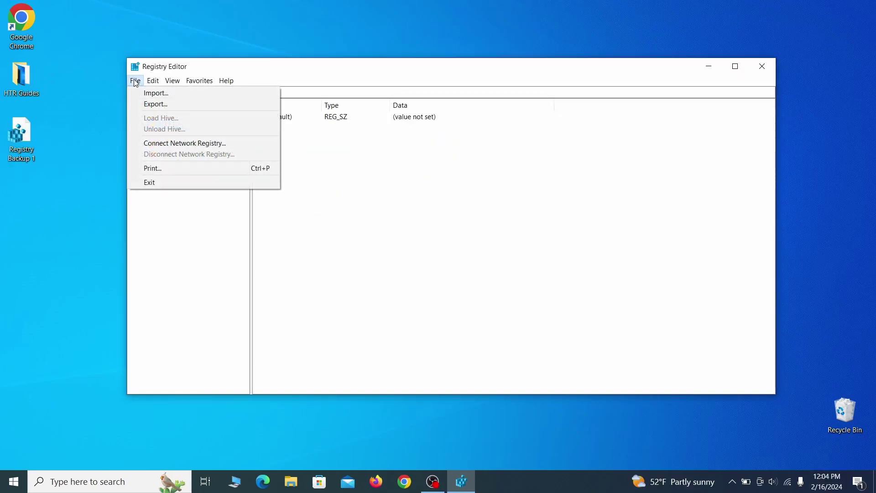
click(191, 98)
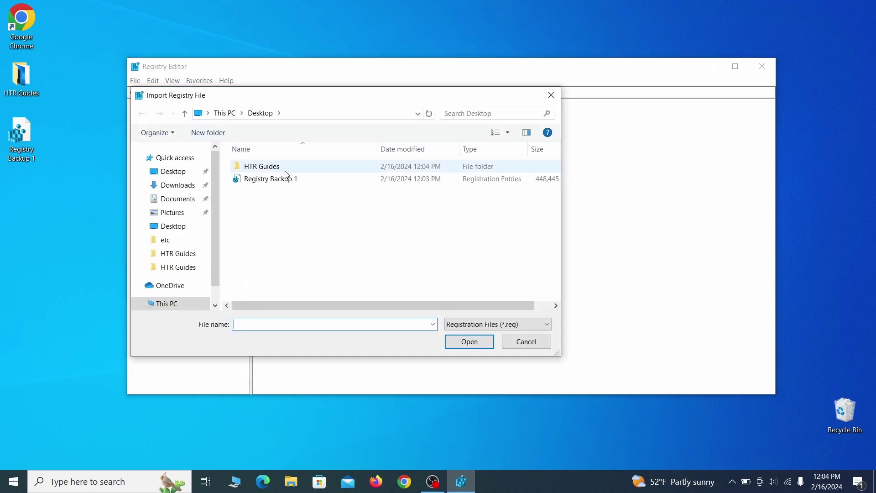
click(303, 182)
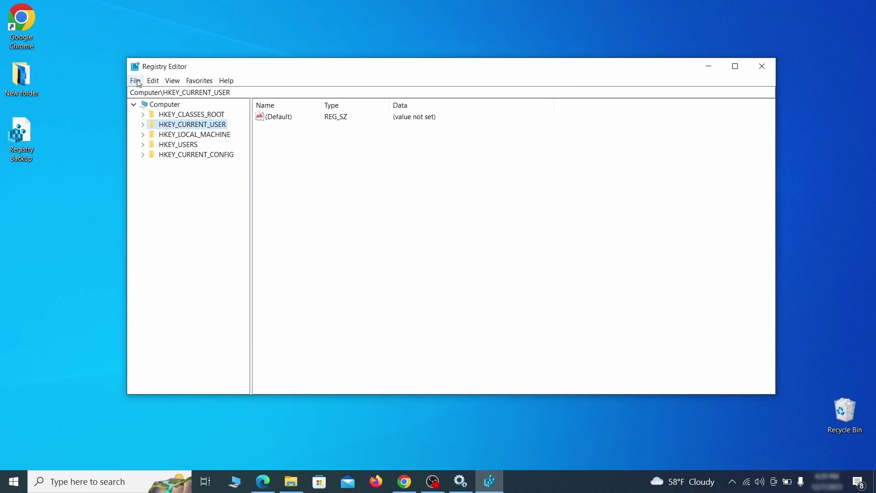
Search the registry for 'Example Malware App' and select its Reopen key under SOFTWARE\InstallBuilders
click(135, 80)
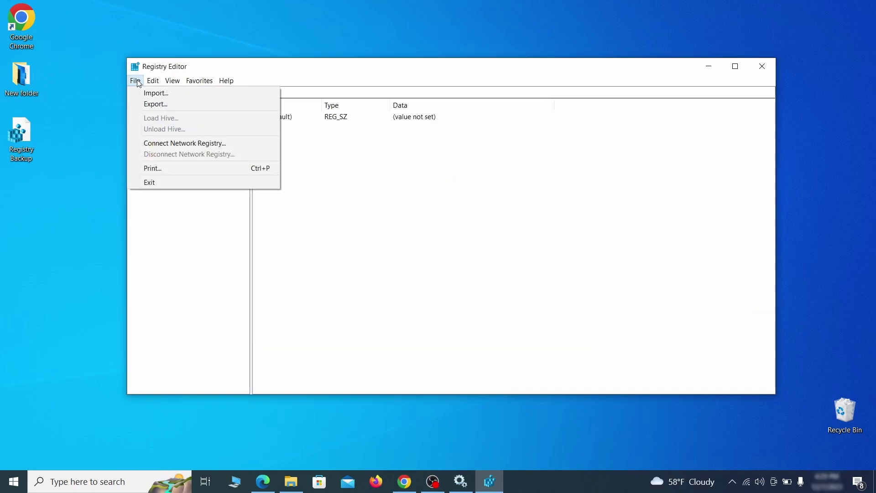
mouse_move(157, 83)
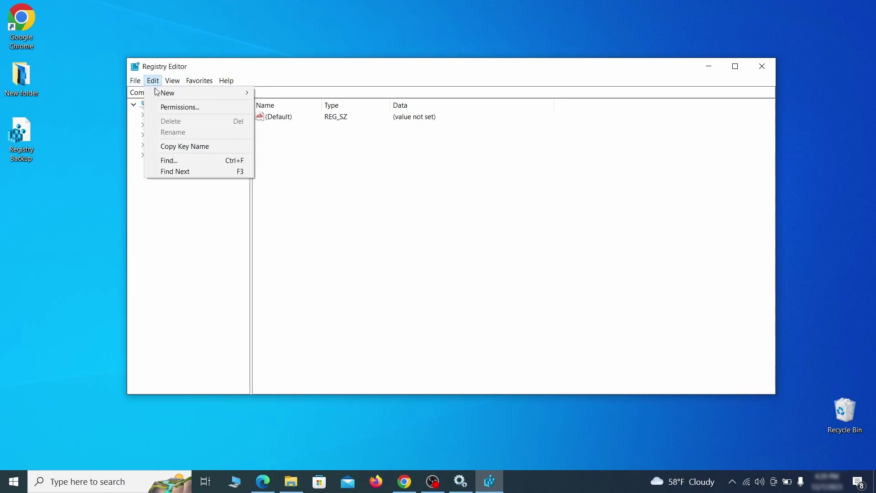
click(189, 160)
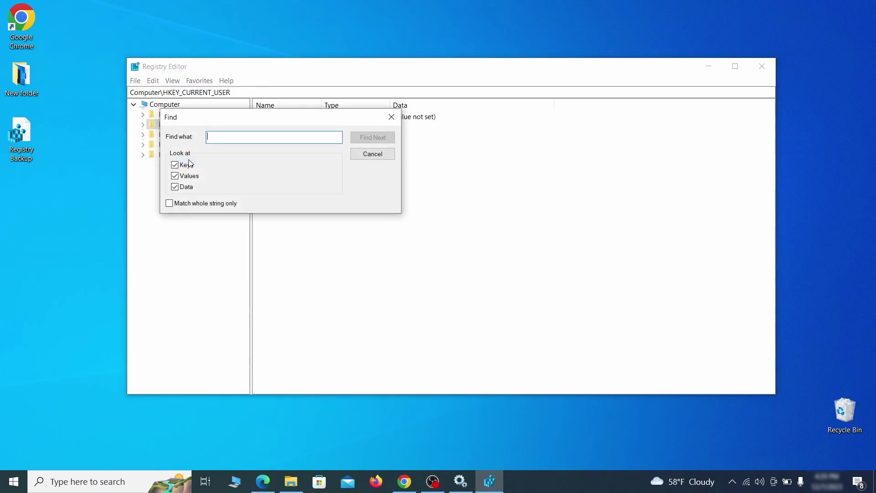
text(Example Malw)
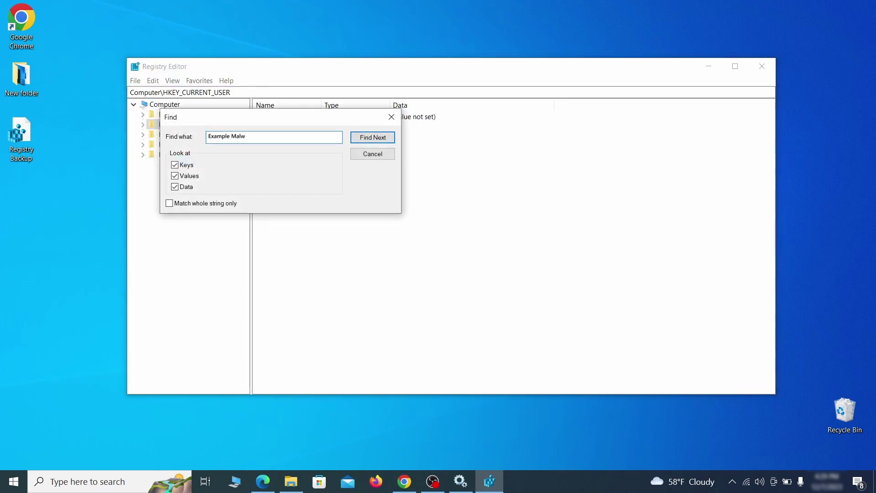
text(are App)
click(379, 137)
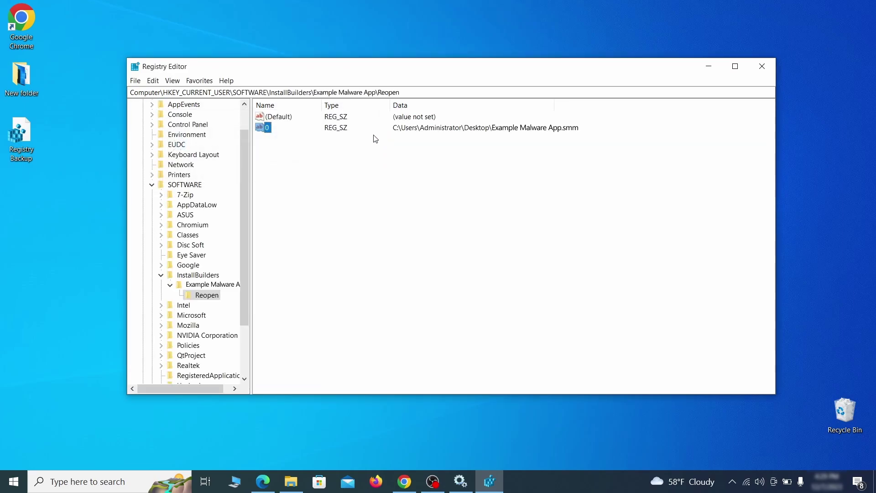
click(213, 297)
right_click(214, 299)
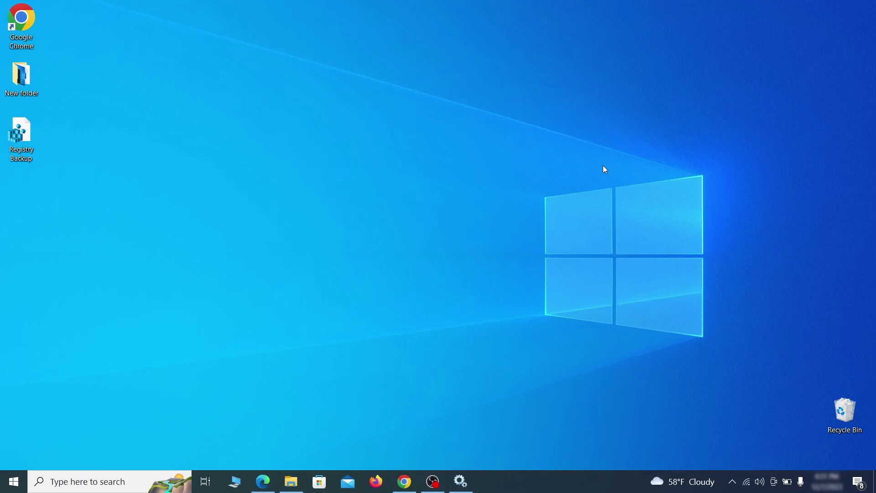
Launch MRT via the Run dialog, run a Full scan, and finish after no threats are found
key(super+r)
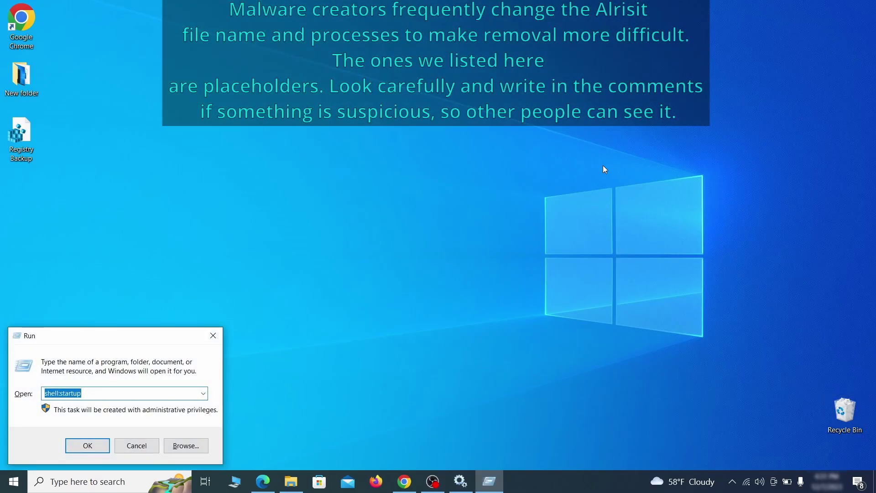
key(BackSpace)
text(M)
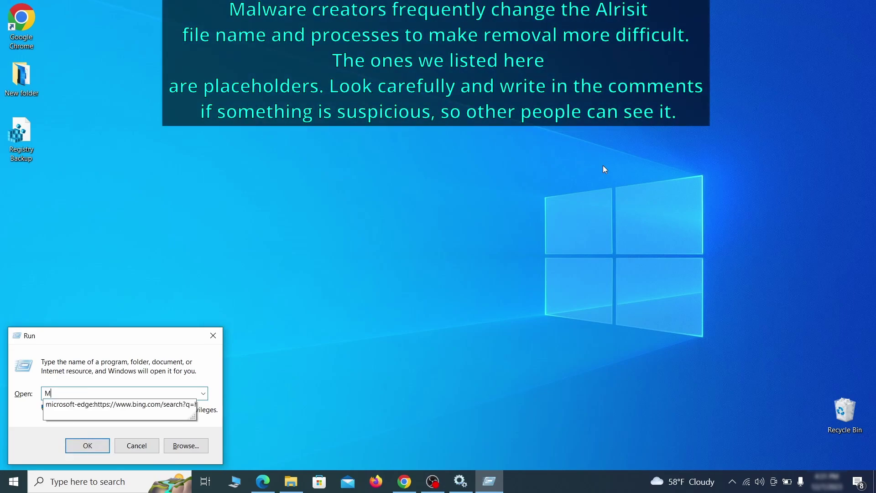
text(RT)
key(Return)
click(547, 321)
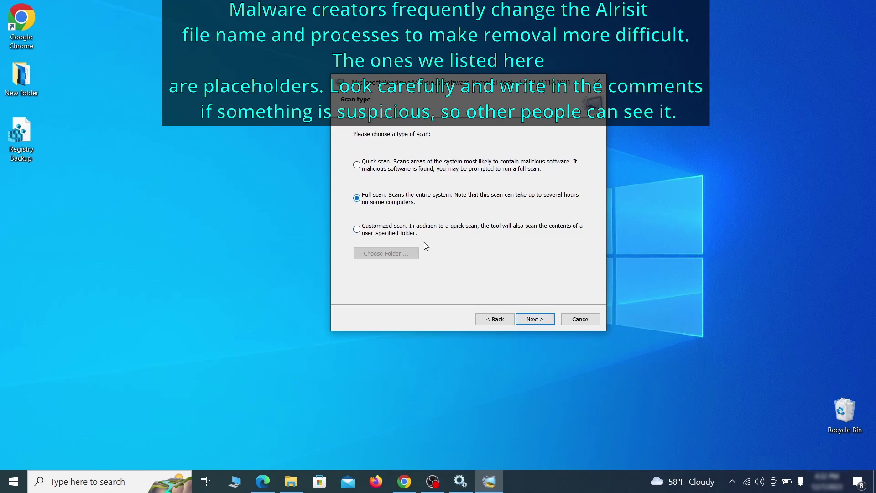
click(544, 322)
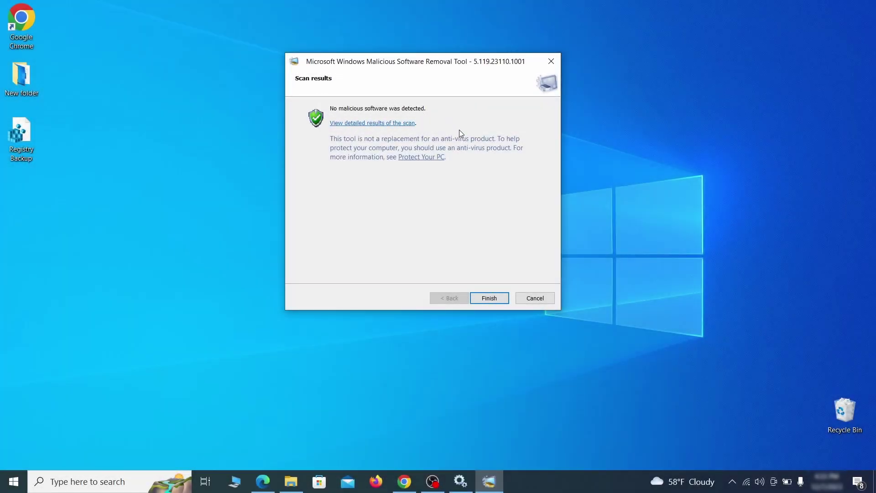
click(490, 299)
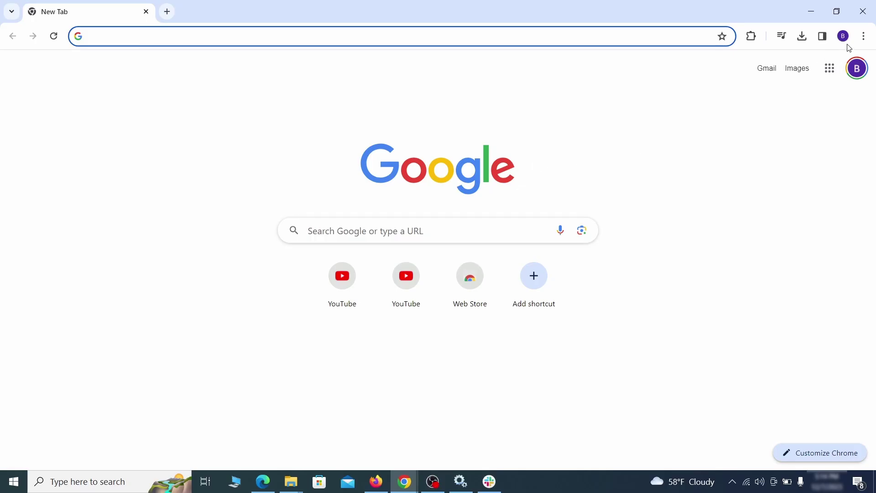
On Chrome's extensions page, switch off Add to Zola Button and start removing it
click(864, 36)
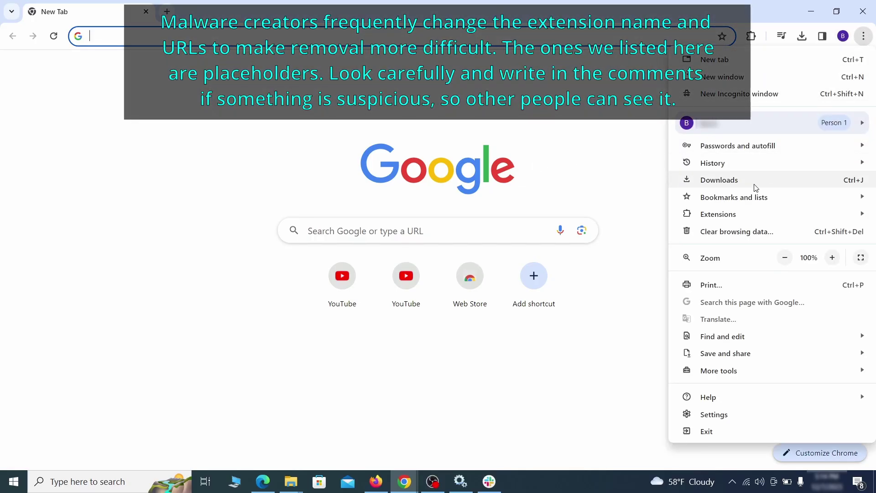
mouse_move(740, 215)
click(640, 215)
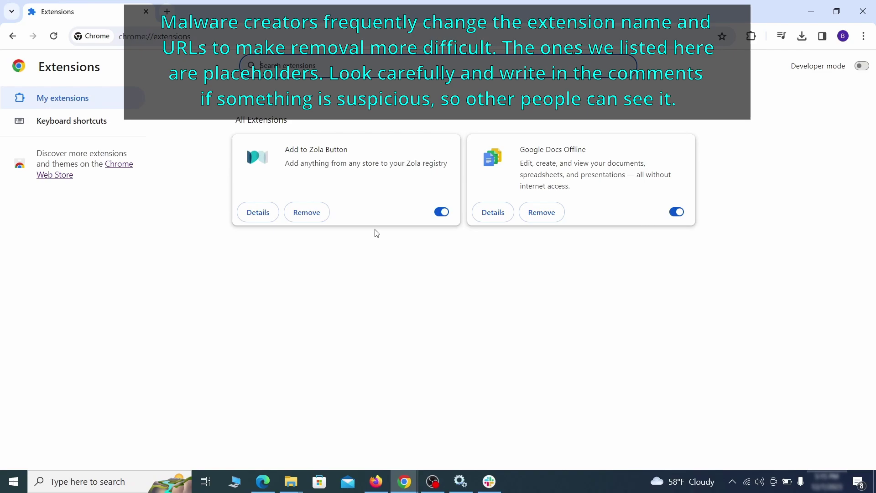
click(438, 214)
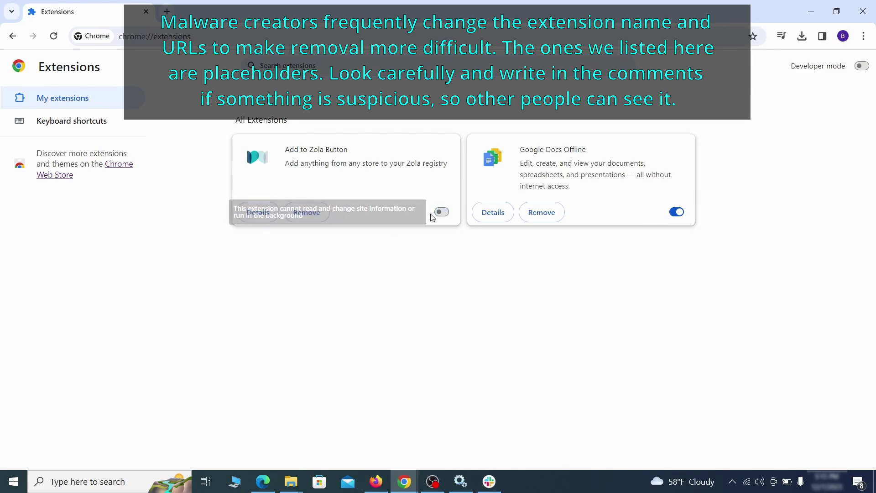
click(319, 216)
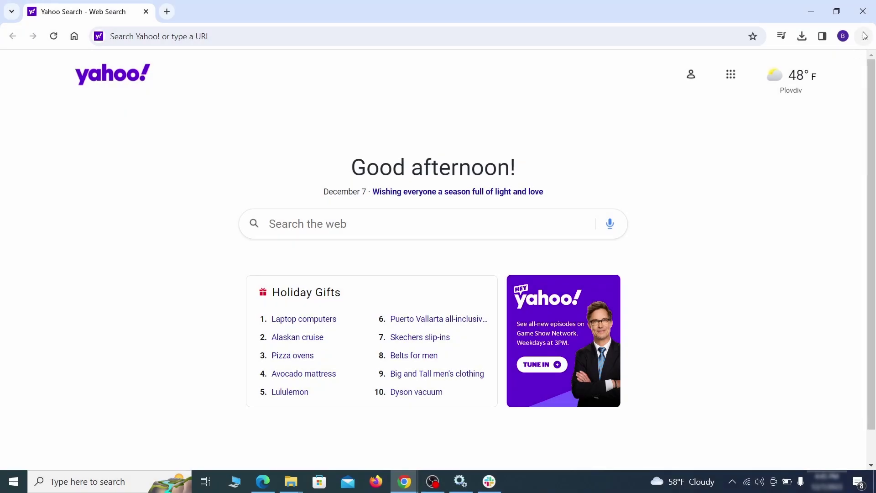
Open the Clear browsing data dialog under Chrome's Privacy and security settings
click(864, 36)
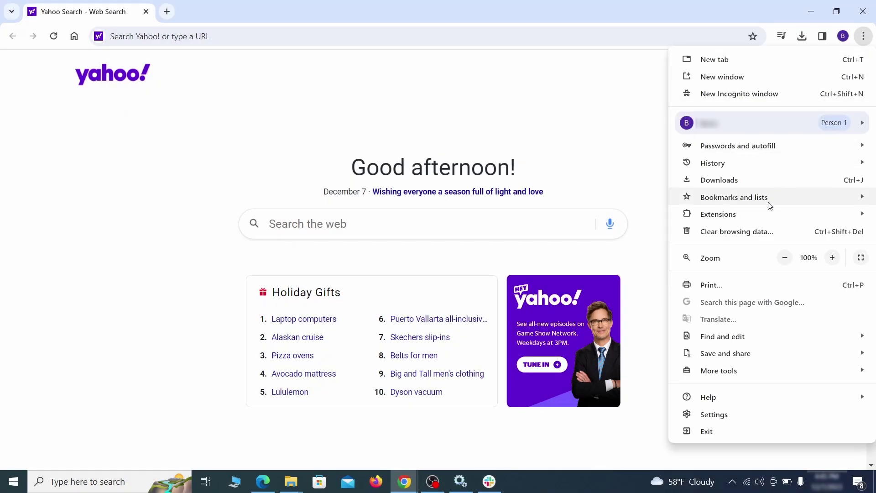
click(721, 414)
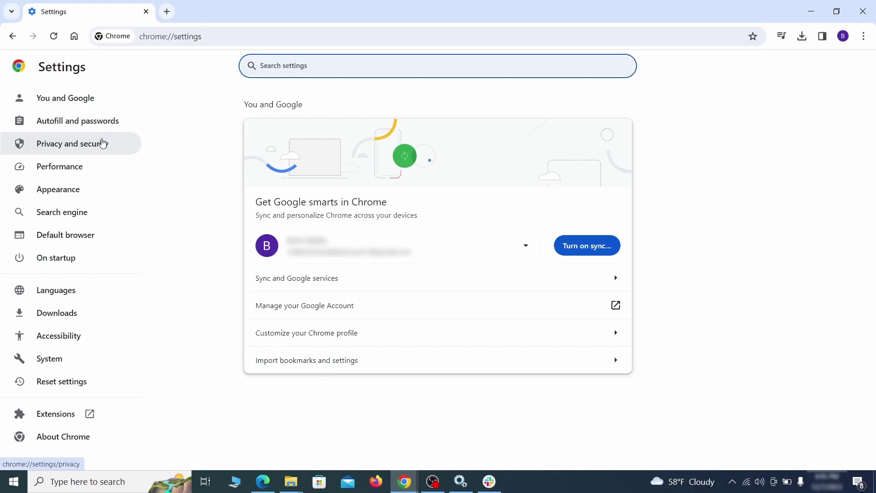
click(102, 141)
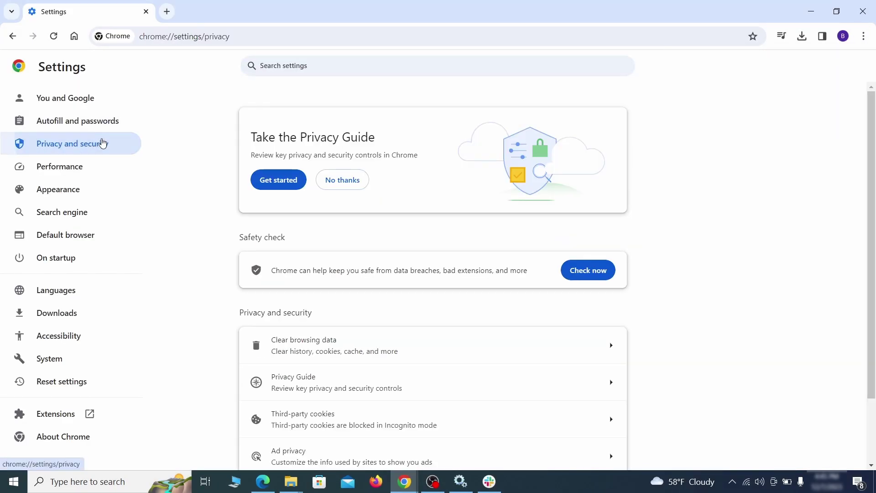
scroll(698, 301, down, 1)
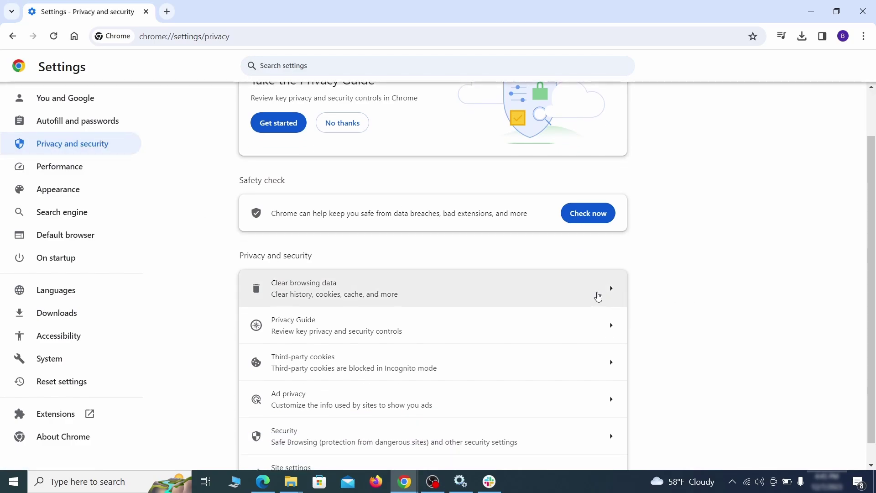
click(571, 294)
On the Advanced tab, also tick Autofill form data, Site settings and Hosted app data, then clear
click(401, 164)
click(487, 164)
scroll(442, 260, down, 3)
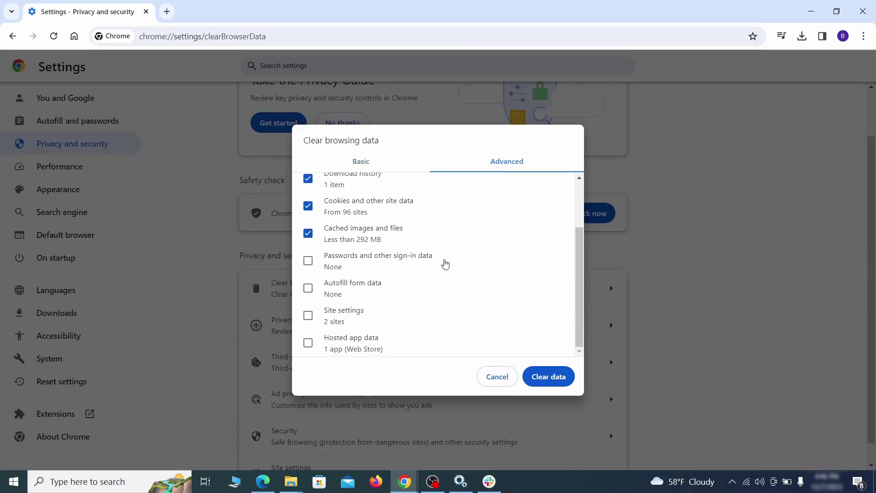
click(308, 289)
click(308, 315)
click(308, 342)
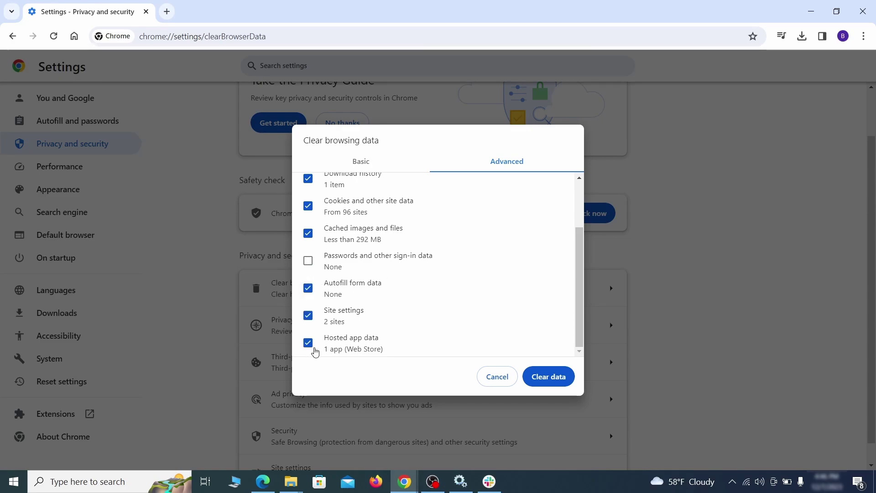
click(556, 379)
Review Location, Camera and Notifications permissions, opening ExampleRougeURL.com's notification permission options
scroll(657, 299, down, 1)
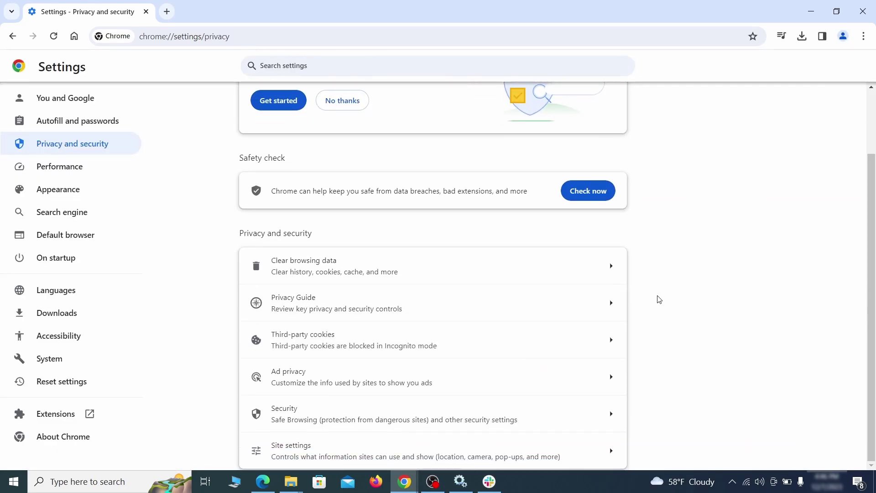
click(426, 450)
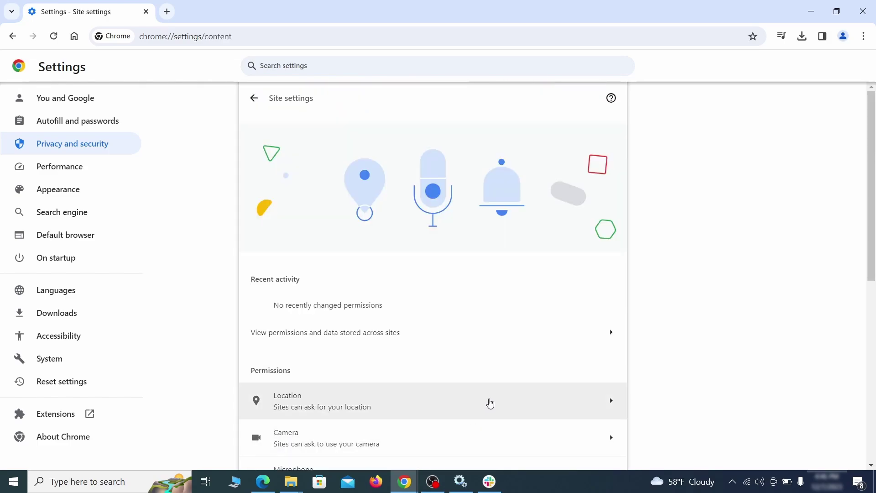
scroll(628, 277, down, 3)
scroll(645, 262, down, 1)
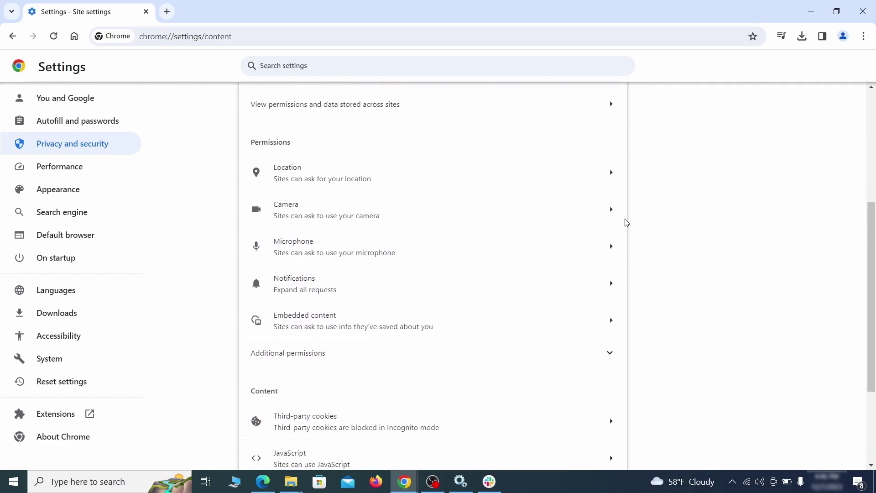
click(443, 188)
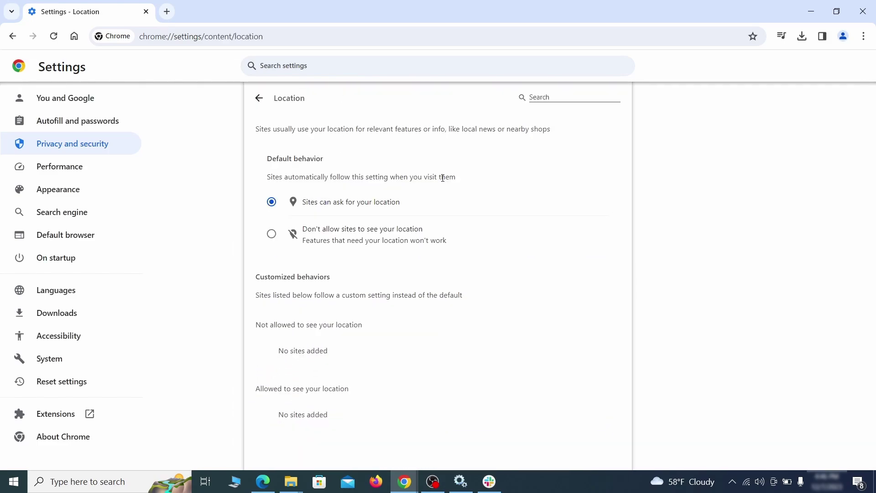
click(12, 37)
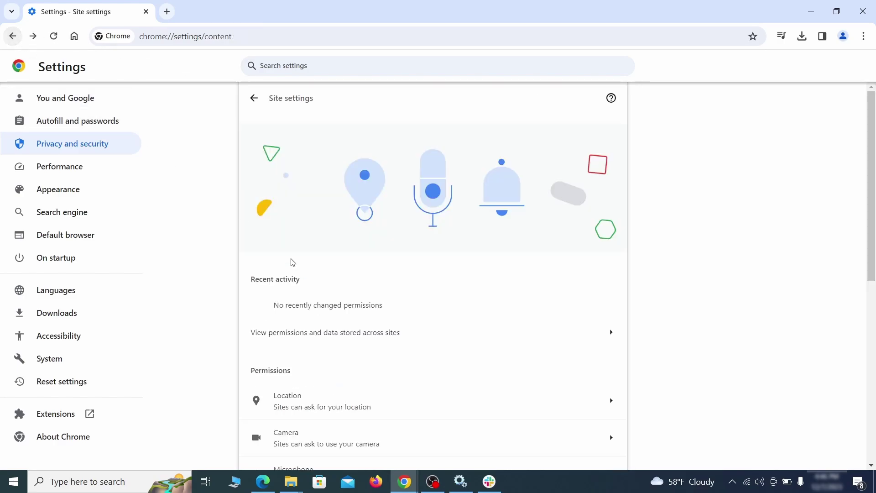
scroll(330, 264, down, 4)
click(348, 215)
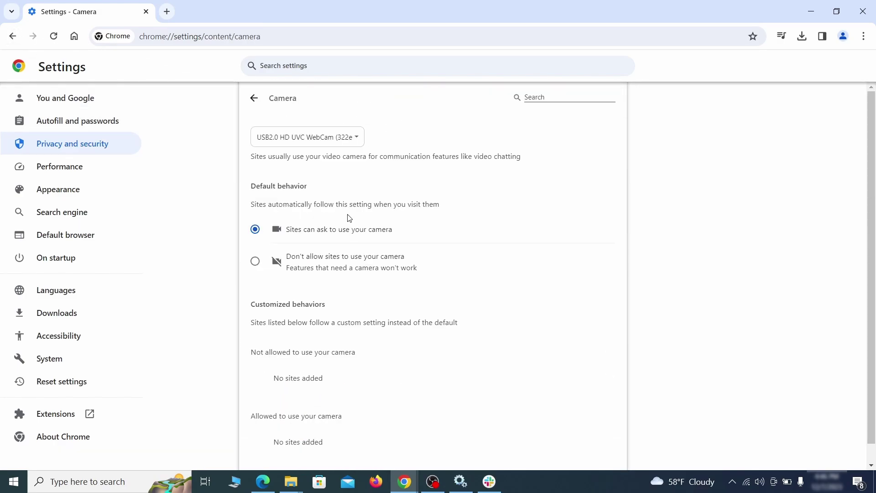
scroll(223, 297, down, 1)
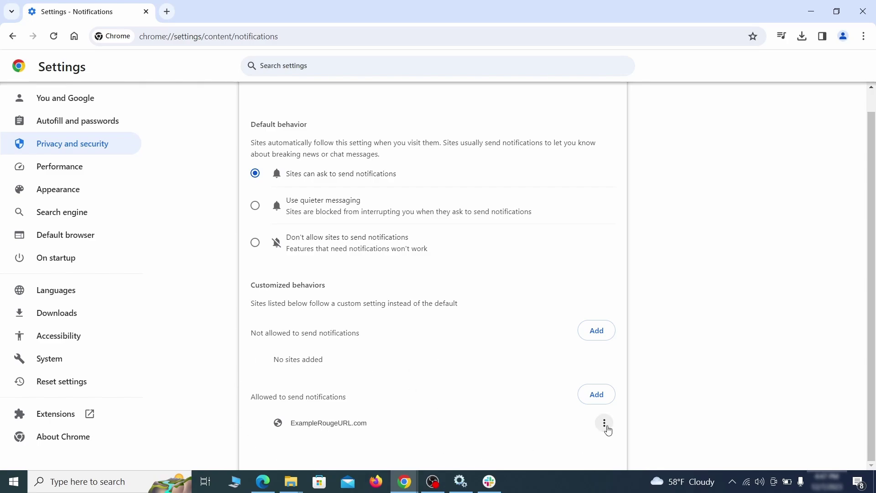
click(604, 423)
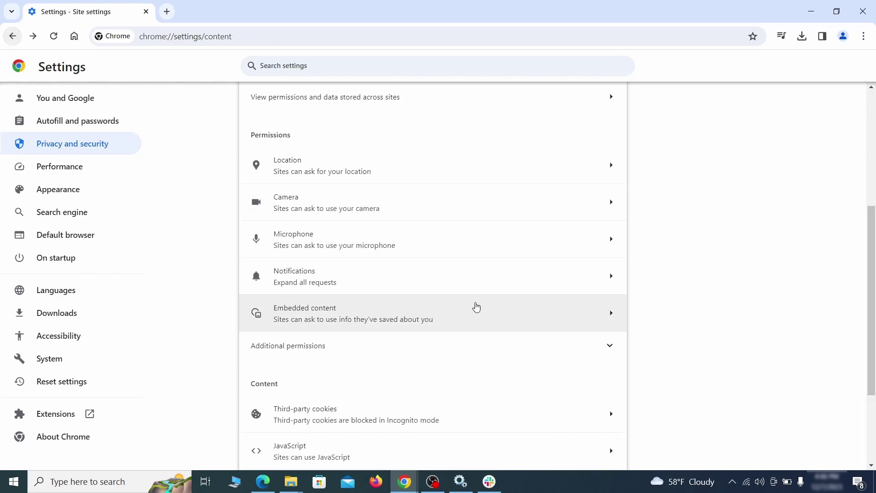
Delete ExampleRougeURL.com from the sites allowed third-party cookies and return to Site settings
scroll(473, 308, down, 3)
click(472, 308)
scroll(482, 338, down, 5)
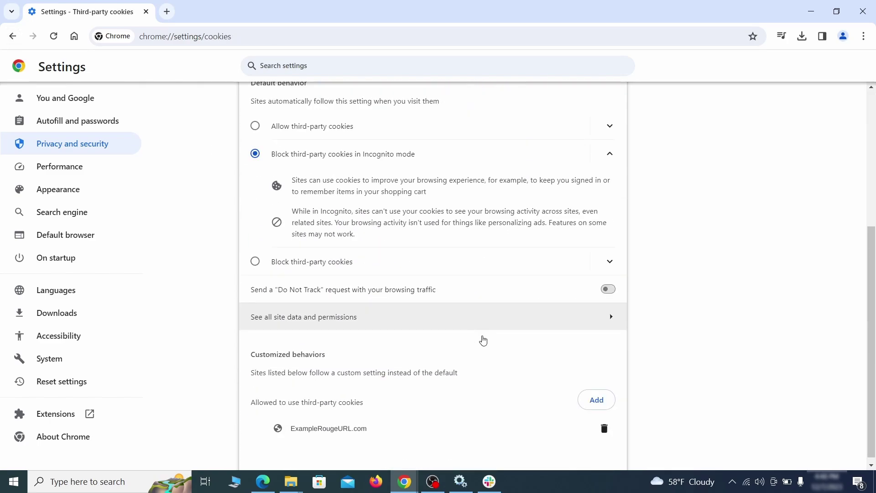
click(608, 434)
key(alt+Left)
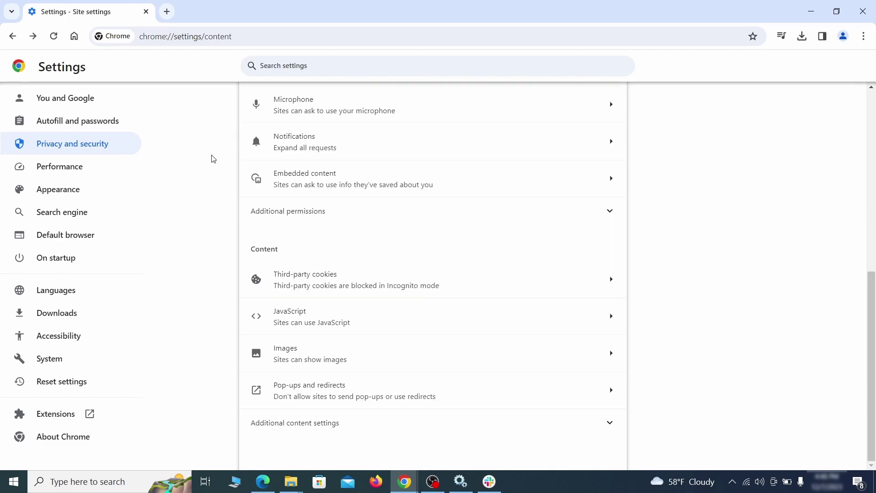
Clear the ExampleRougeURL.com home page address and make Google the default search engine
click(119, 191)
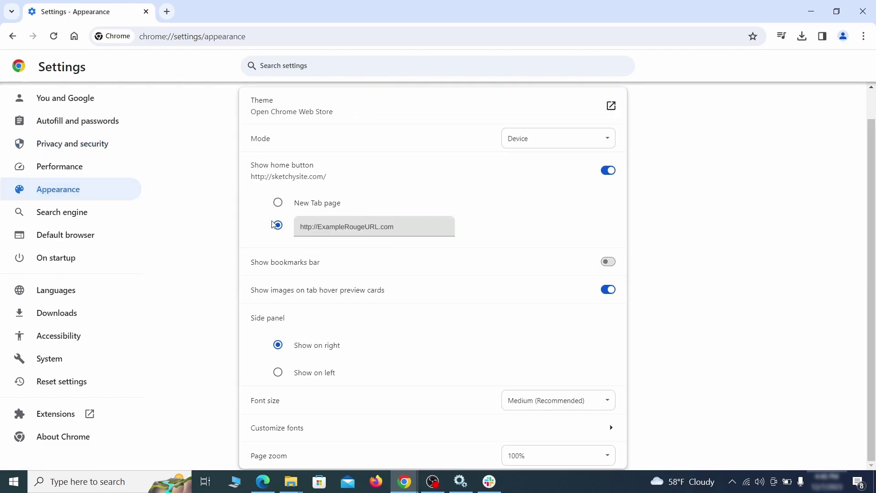
drag(388, 236, 290, 227)
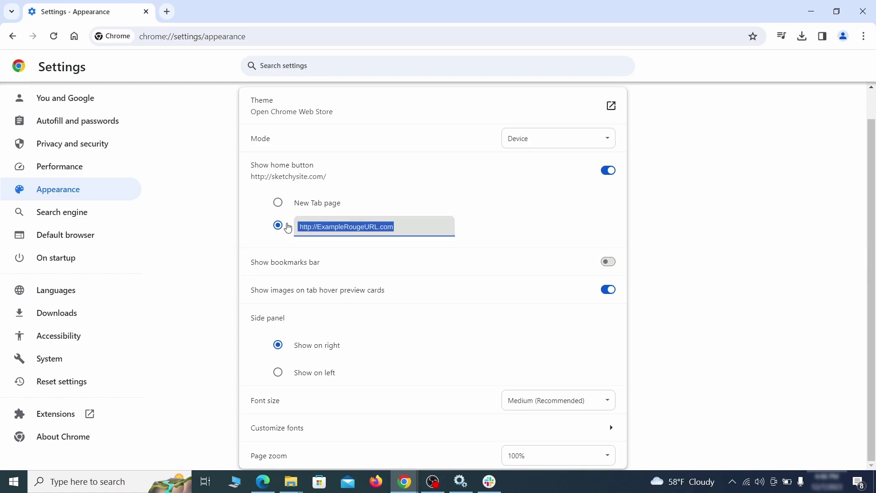
key(BackSpace)
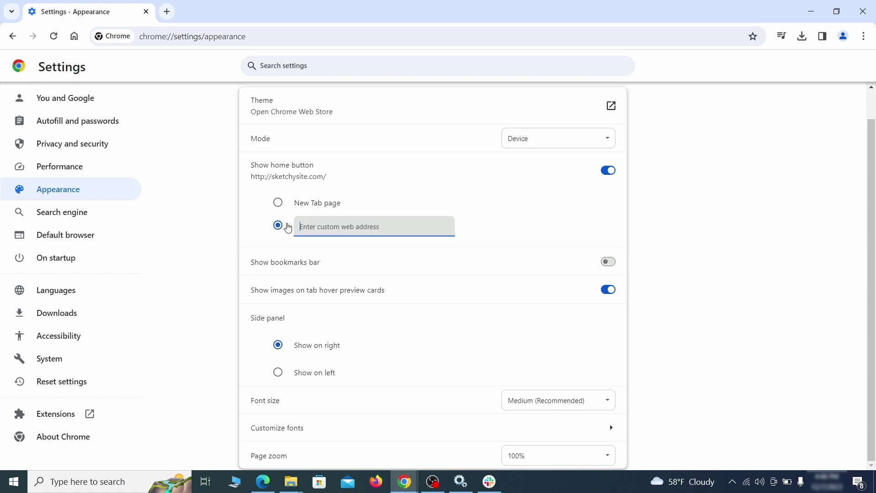
click(91, 213)
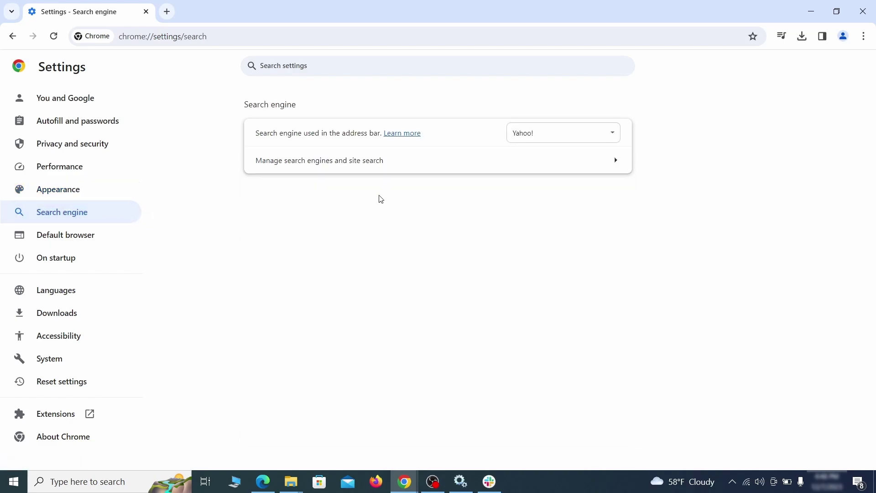
click(599, 137)
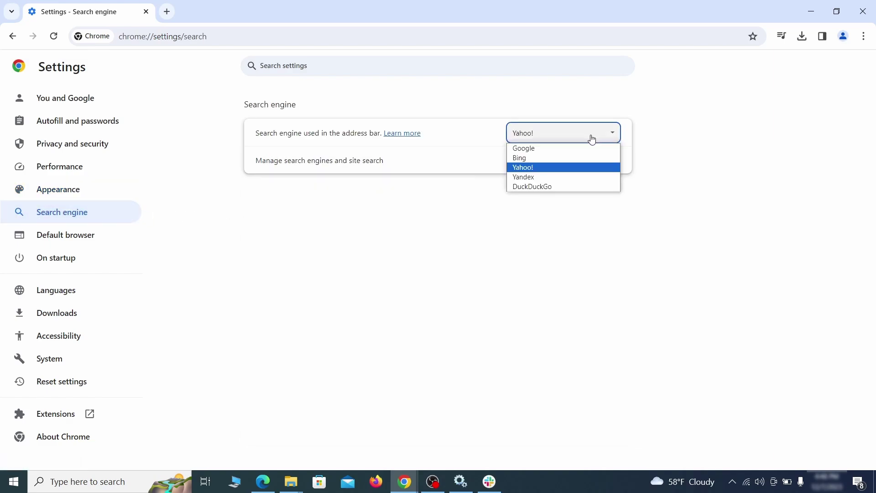
click(573, 148)
Delete the ExampleRougeURL.com site search shortcut in Manage search engines
click(563, 167)
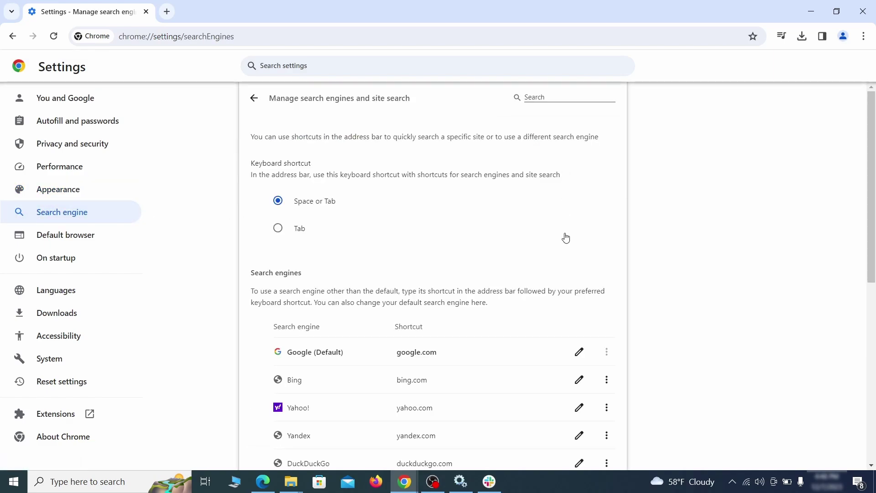
scroll(566, 238, down, 8)
click(606, 280)
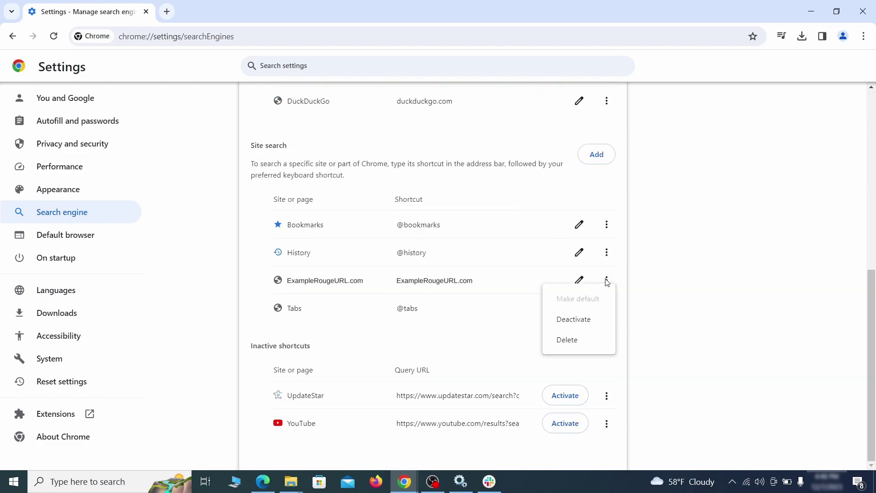
click(568, 341)
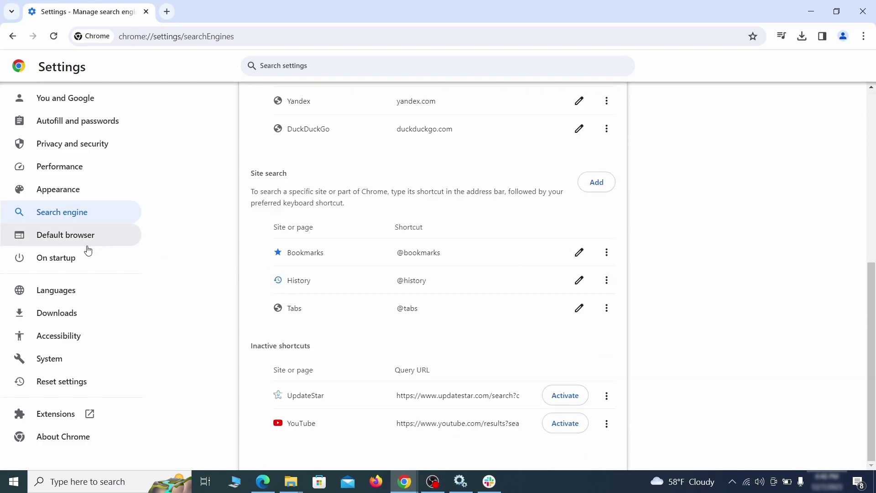
In On startup settings, bring up the removal options for the ExampleRougeURL.com startup page
click(64, 258)
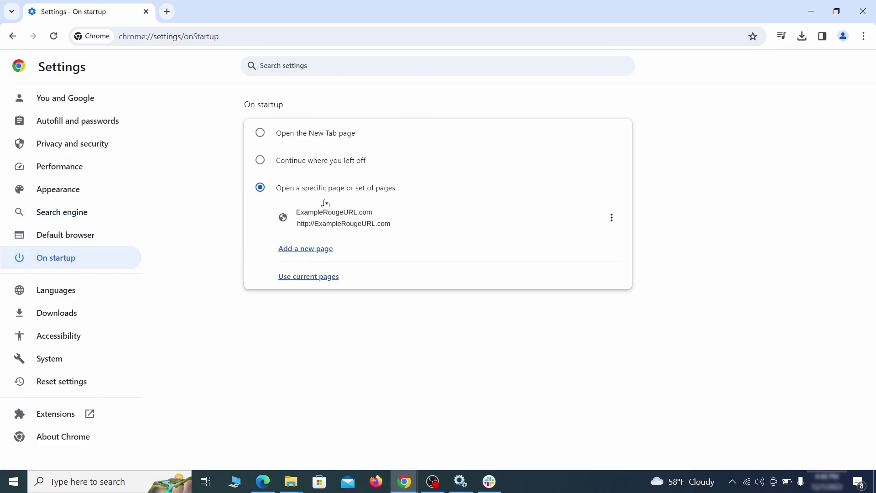
click(611, 218)
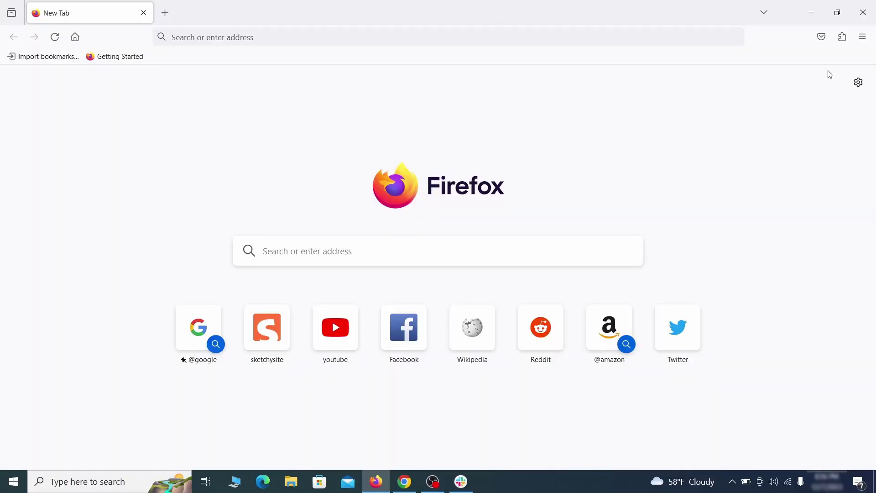
Switch off the Contenu+ extension in Firefox's Add-ons Manager, then remove it and confirm
click(843, 37)
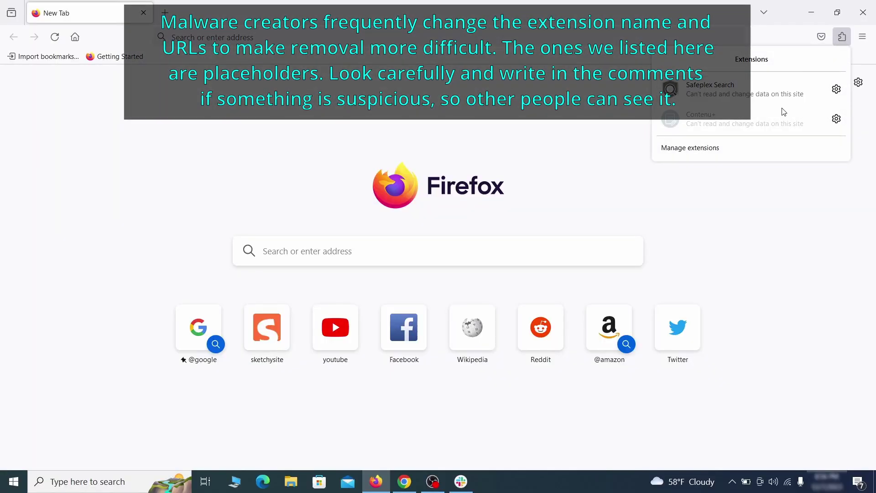
click(738, 152)
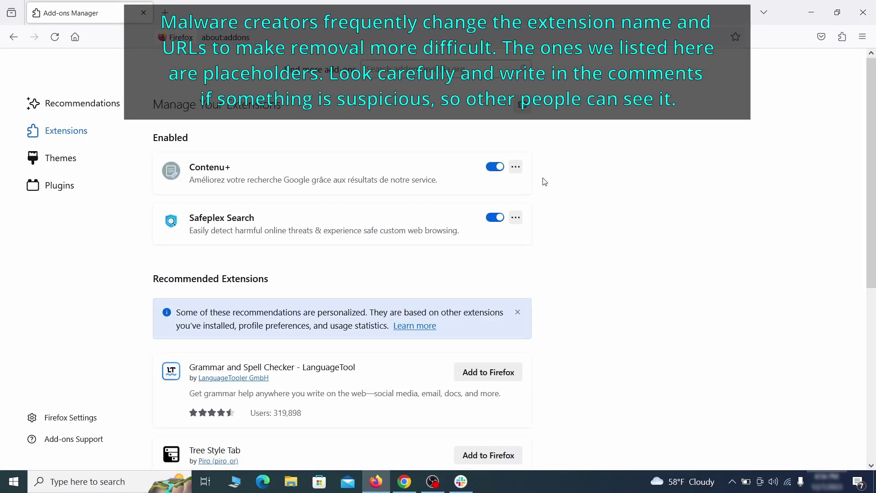
click(495, 166)
click(516, 167)
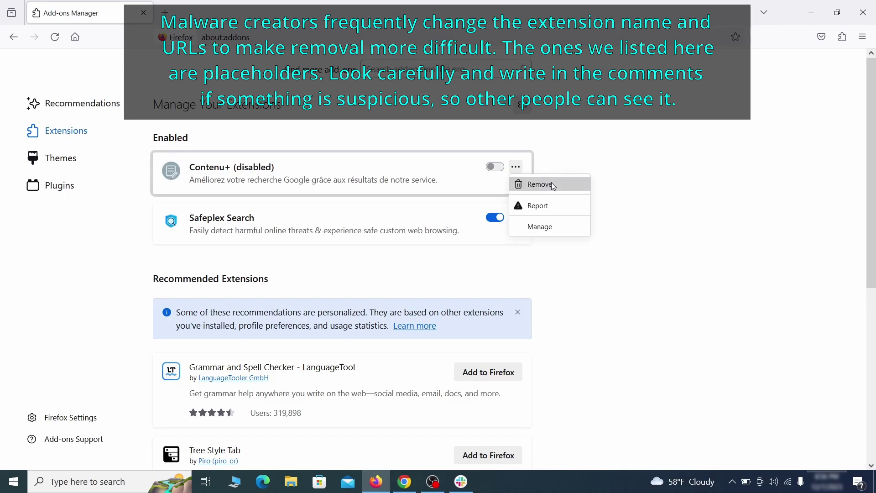
click(551, 182)
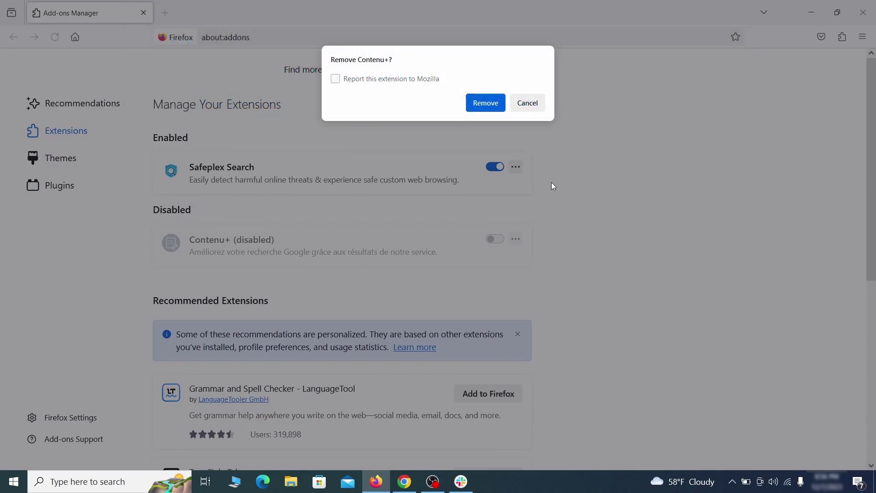
click(484, 103)
click(862, 42)
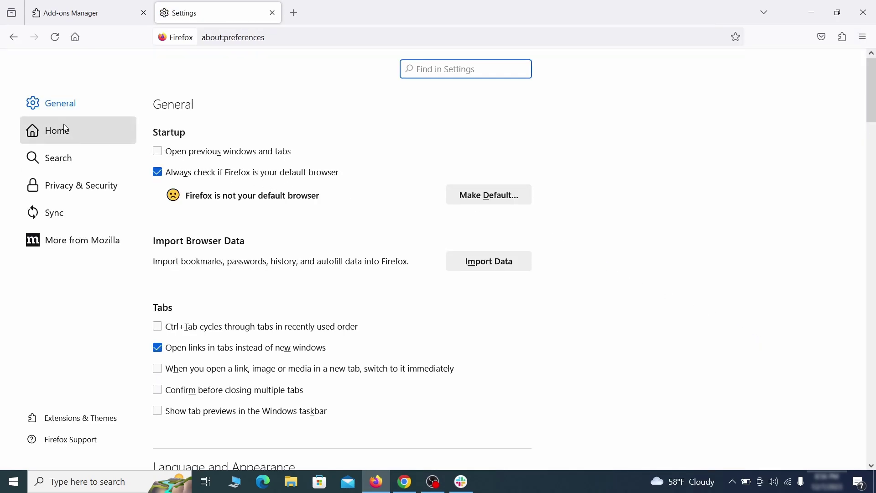
Erase ExampleRougeURL.com from the custom homepage URL field in Firefox's Home settings
click(65, 130)
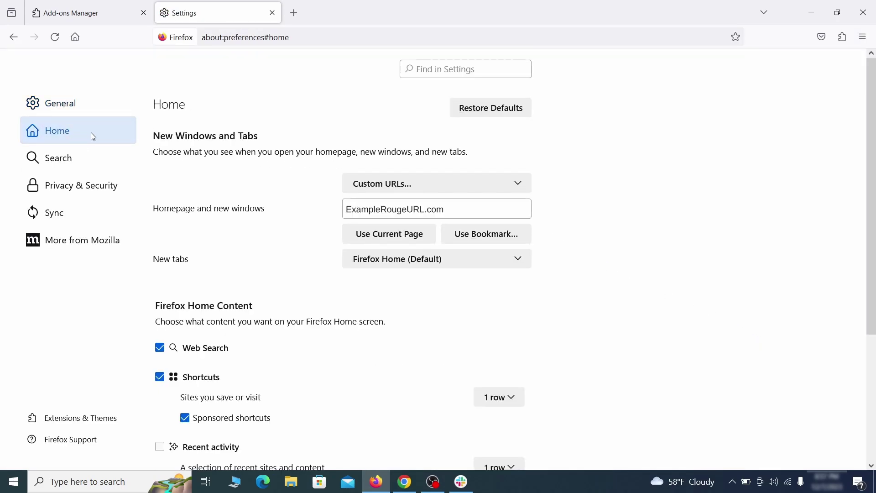
triple_click(444, 209)
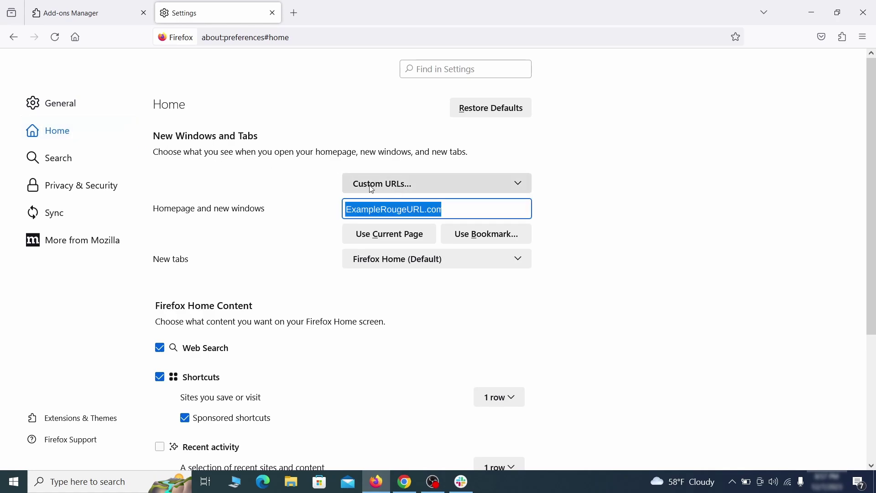
key(BackSpace)
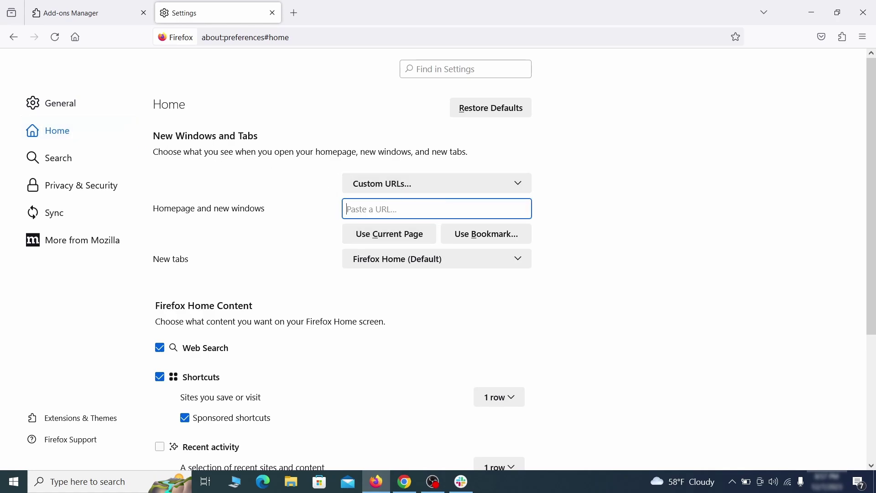
Set Google as Firefox's default search engine
click(62, 160)
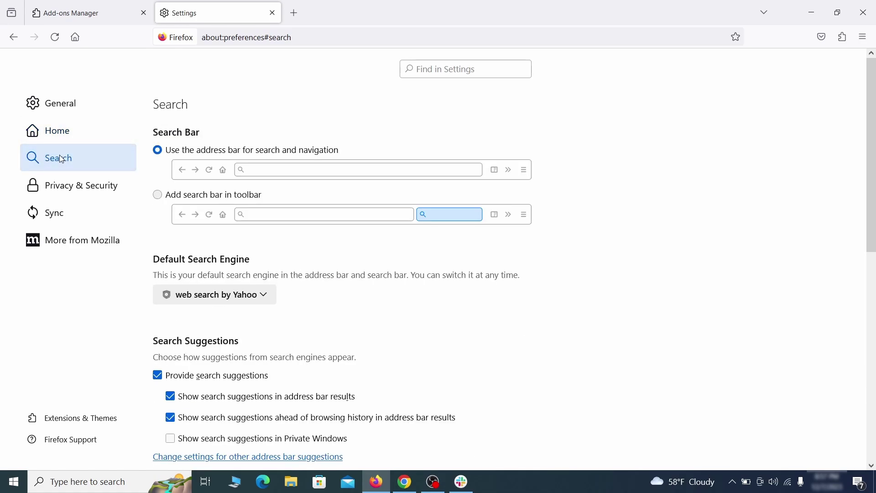
scroll(448, 268, down, 3)
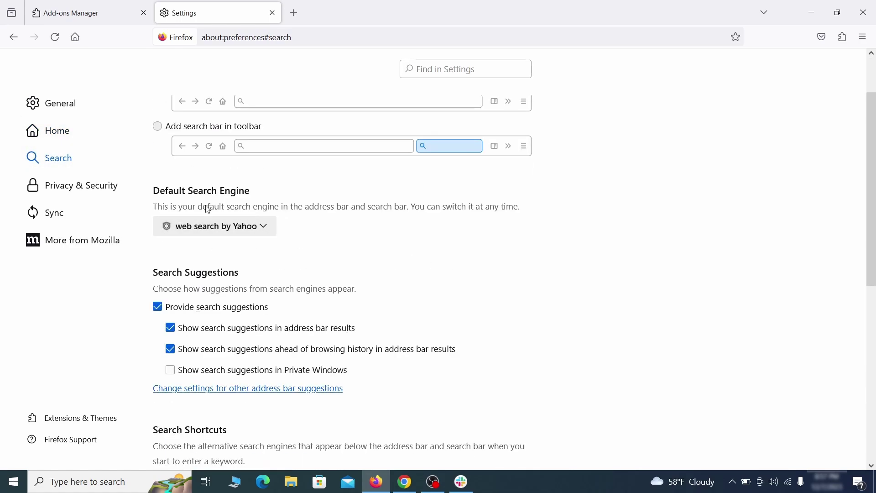
click(260, 231)
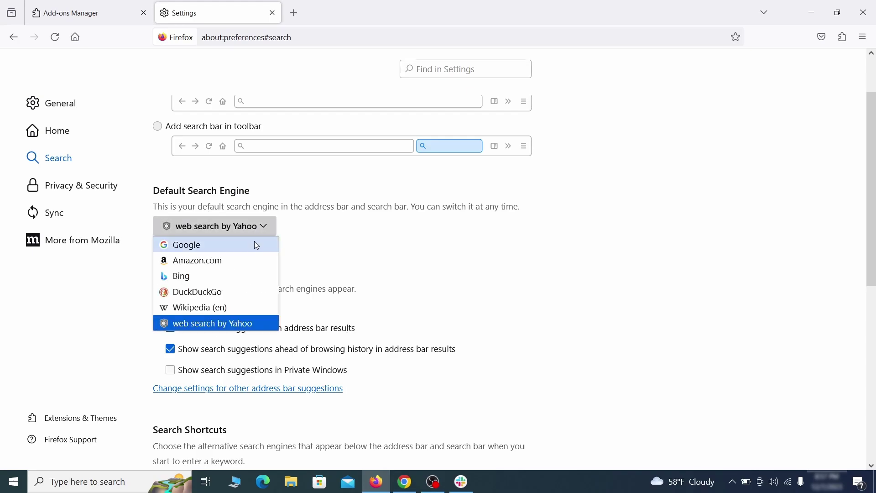
click(252, 244)
Remove the 'web search by Yahoo' entry from Firefox's search shortcuts
scroll(417, 258, down, 8)
scroll(421, 260, down, 3)
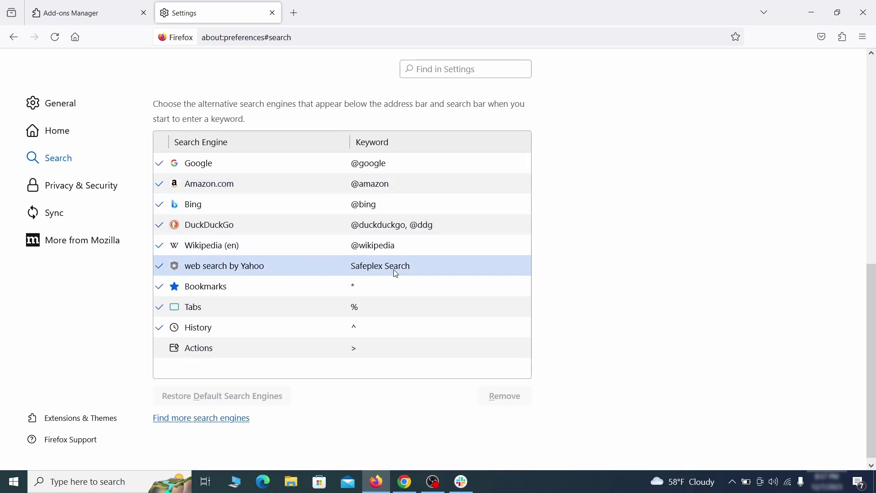
click(434, 267)
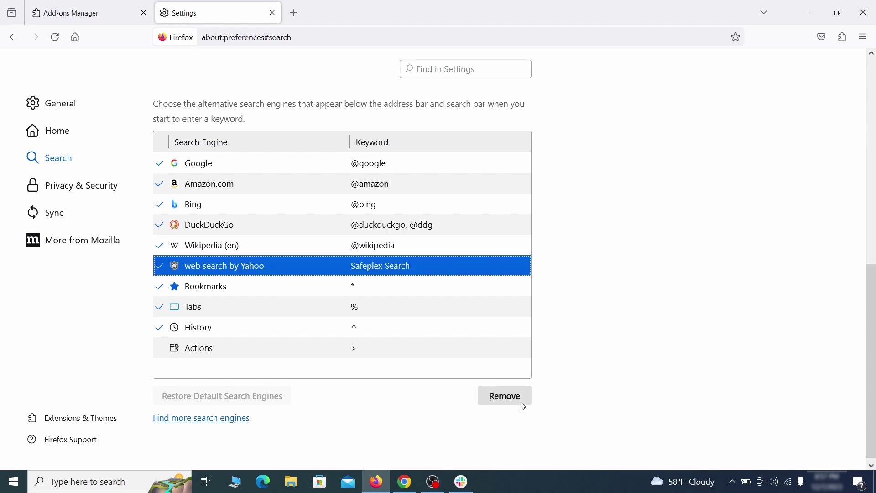
click(524, 407)
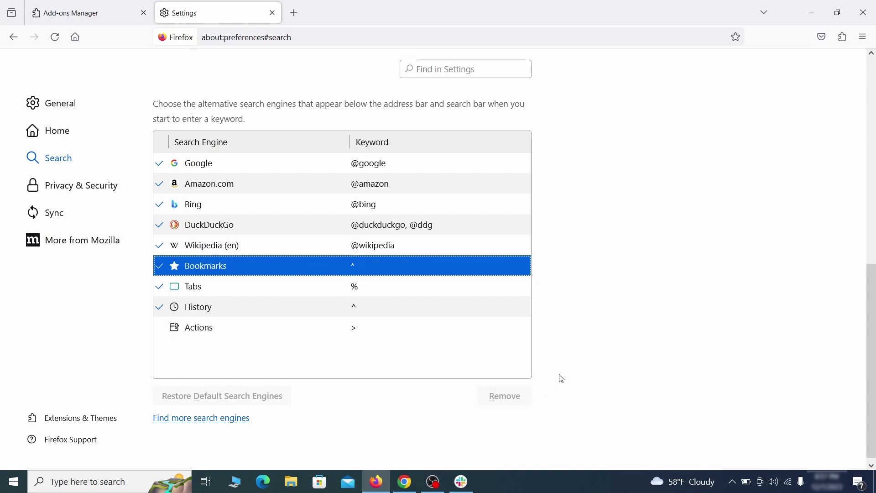
scroll(415, 287, up, 3)
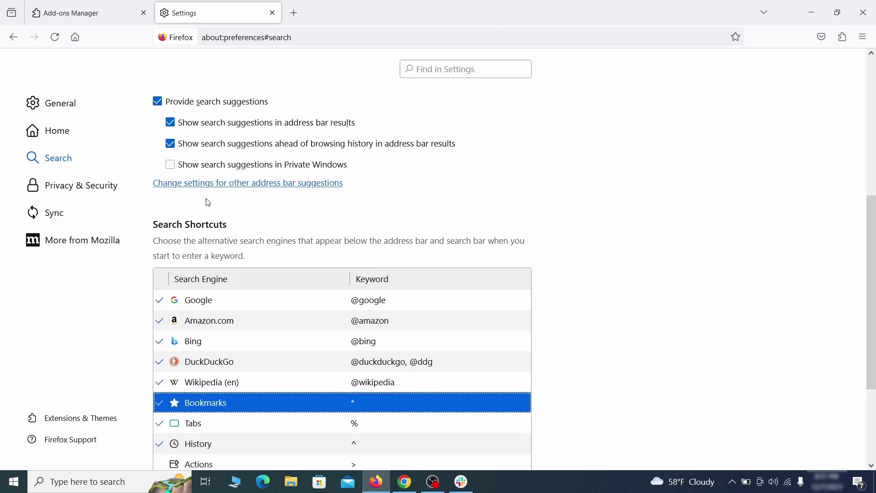
Clear all Firefox cookies, site data and cached web content
click(85, 183)
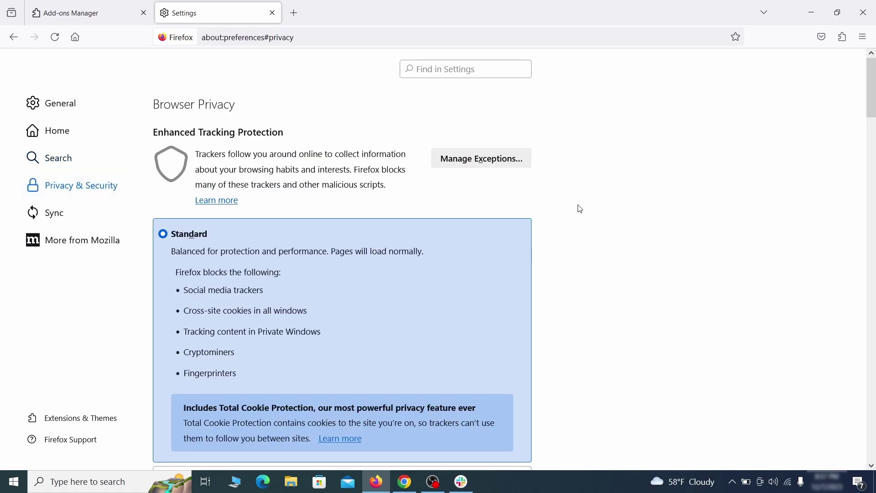
scroll(582, 210, down, 7)
click(495, 292)
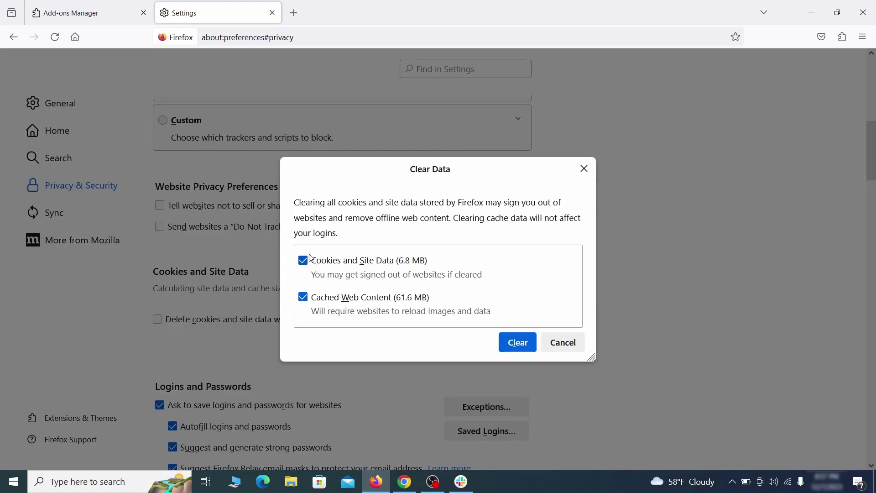
click(531, 345)
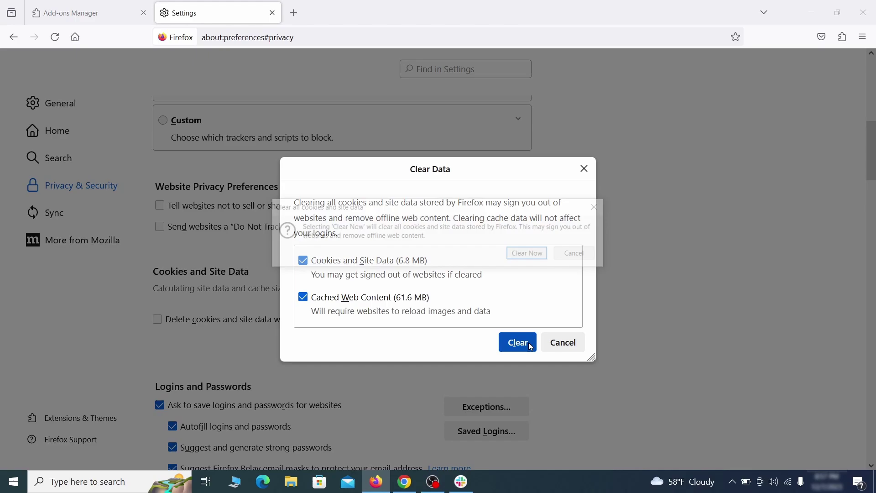
click(534, 256)
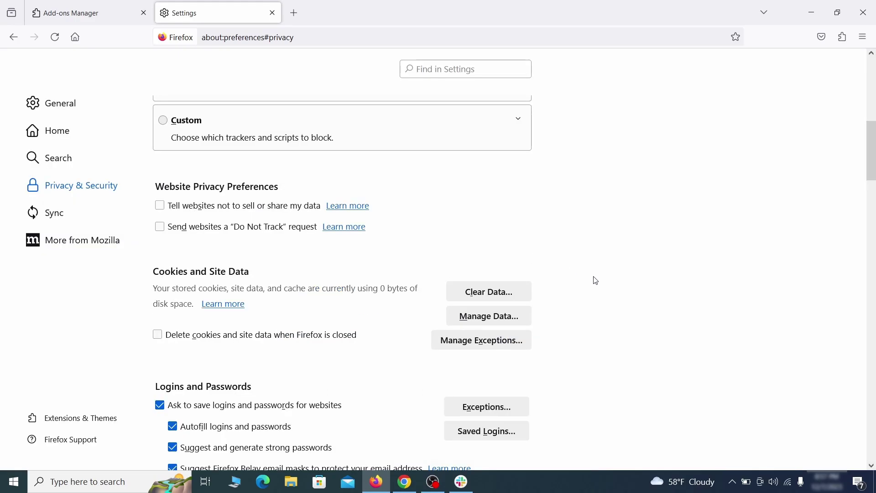
Open the Notifications permission settings to review which sites may send notifications
scroll(596, 281, down, 15)
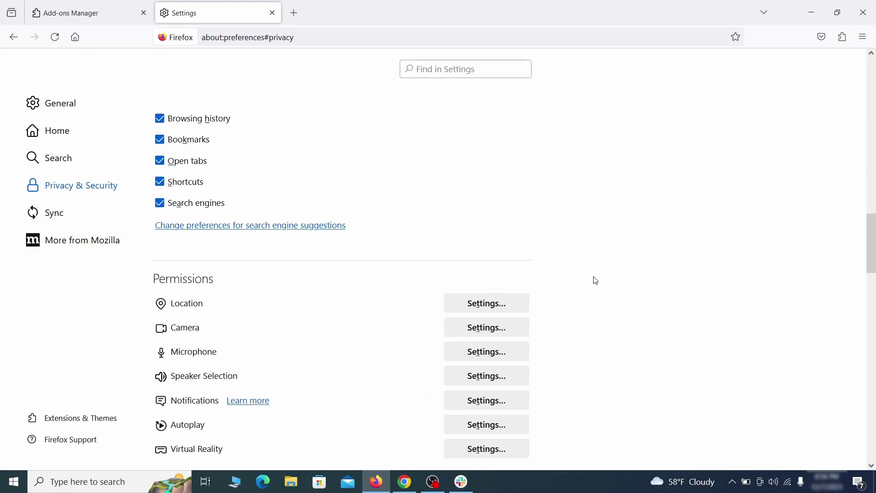
scroll(596, 280, down, 3)
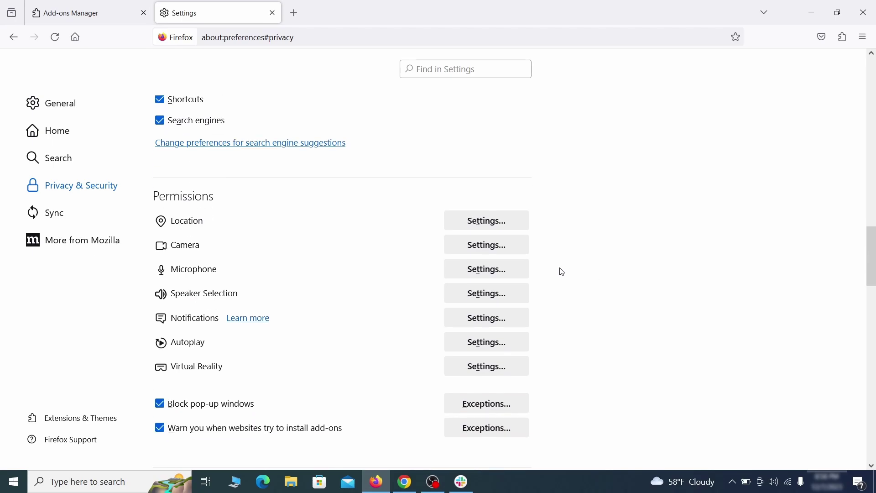
click(508, 326)
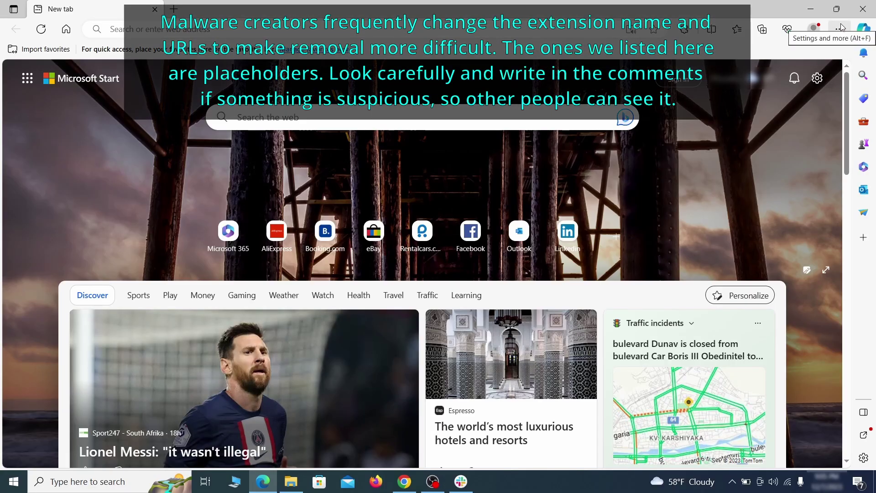
Turn off and uninstall the Quidco Cashback Reminder extension in Edge, then open a new tab
click(840, 30)
click(753, 201)
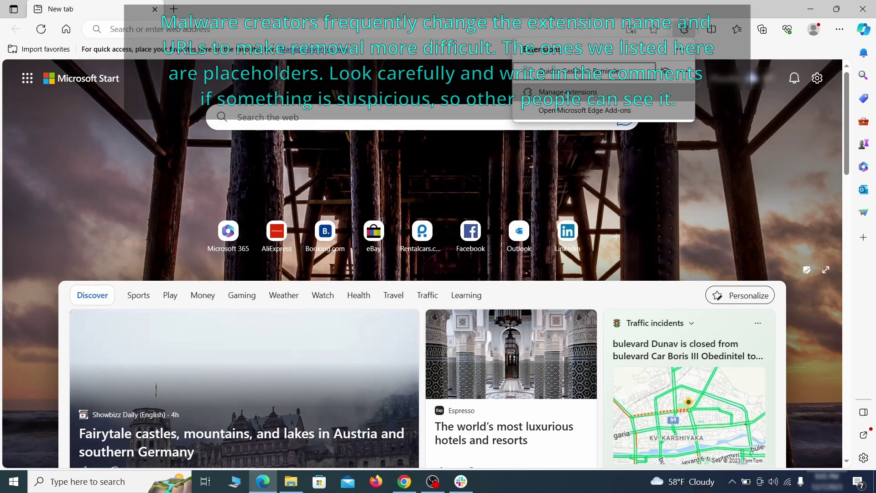
click(566, 93)
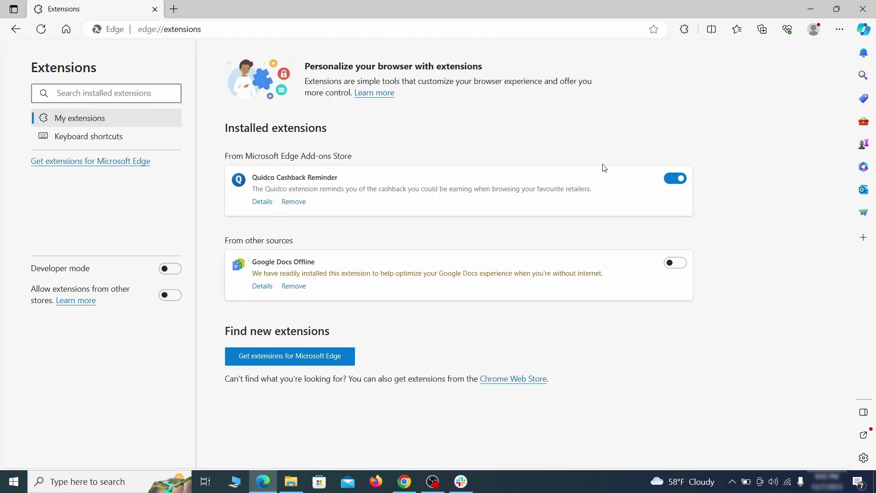
click(677, 180)
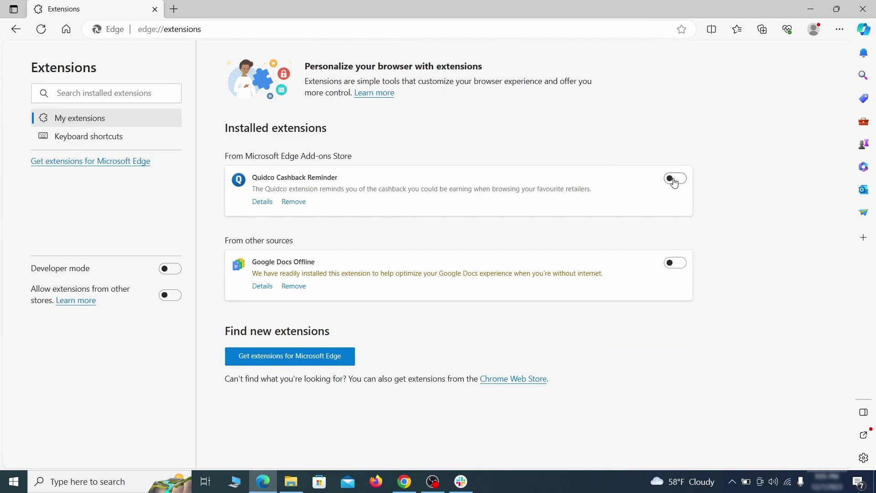
click(293, 203)
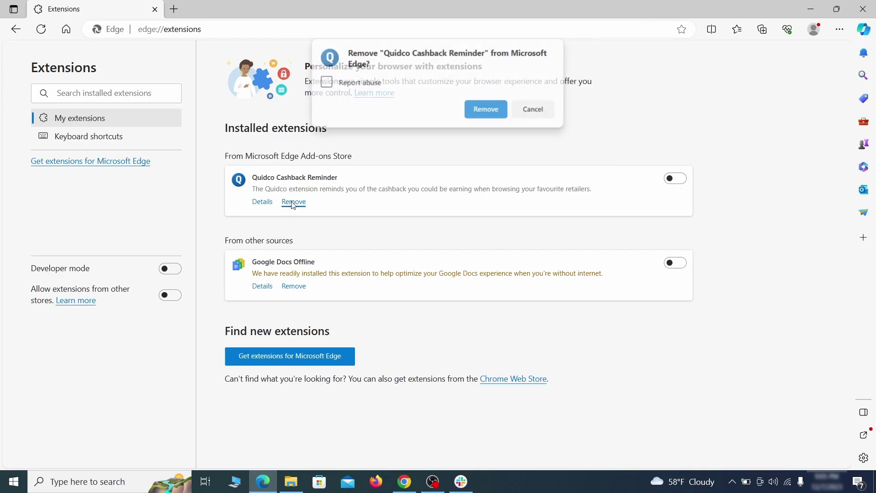
click(486, 109)
key(ctrl+t)
Go to Edge's Privacy, search, and services settings and bring up the clear browsing data options
click(839, 30)
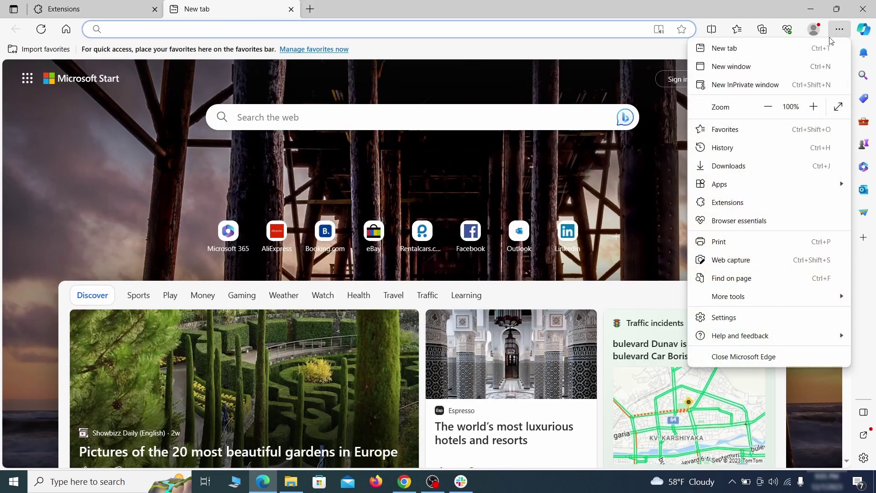
click(725, 317)
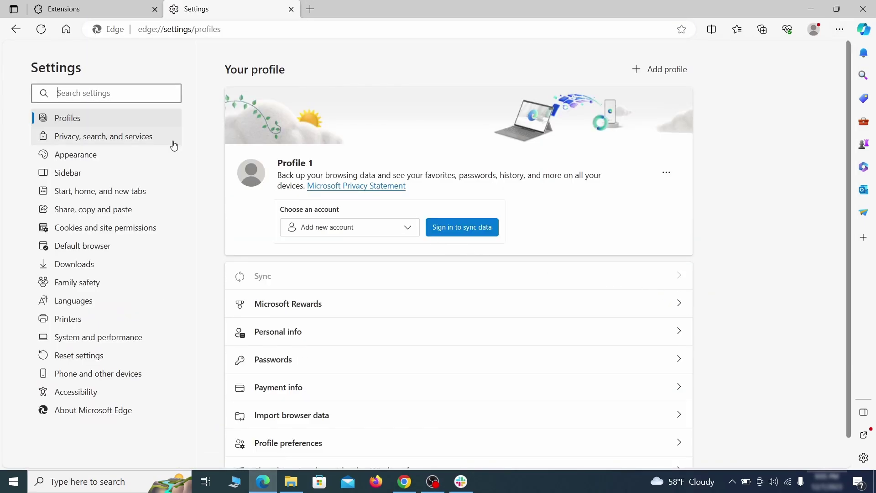
click(146, 139)
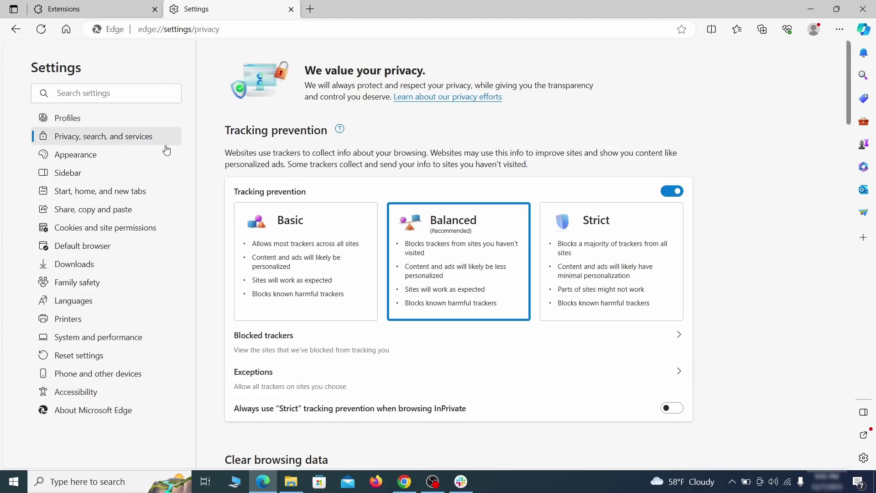
scroll(475, 279, down, 4)
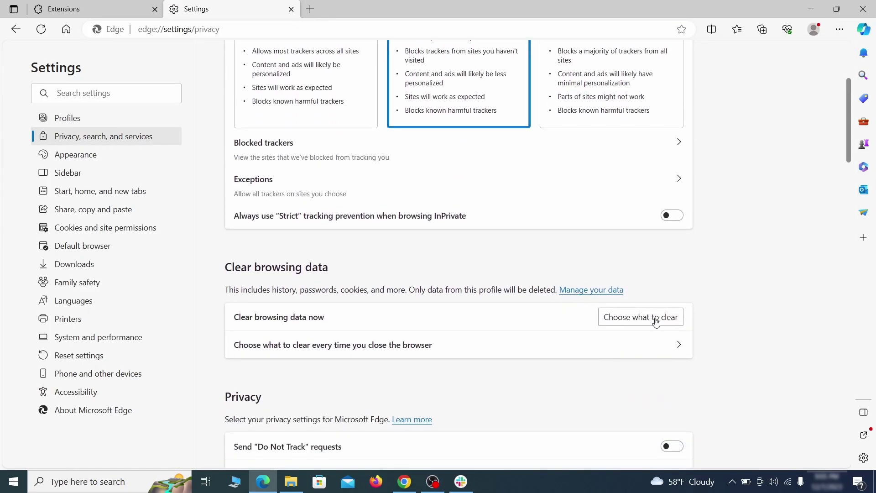
click(656, 318)
scroll(362, 260, down, 5)
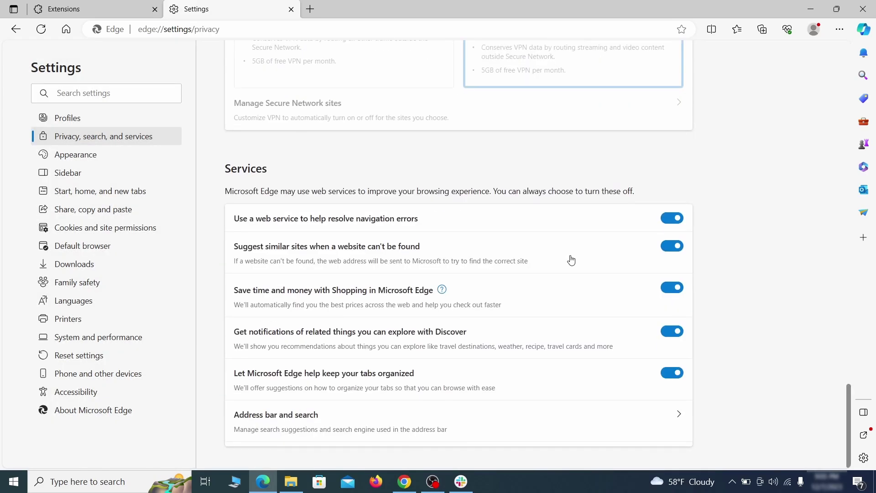
Change Edge's address-bar search engine from Yahoo! to Google
click(501, 431)
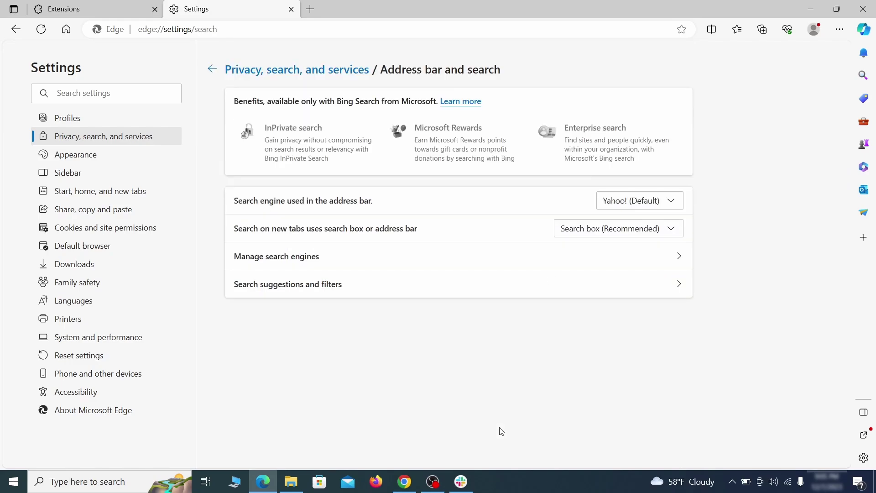
click(675, 202)
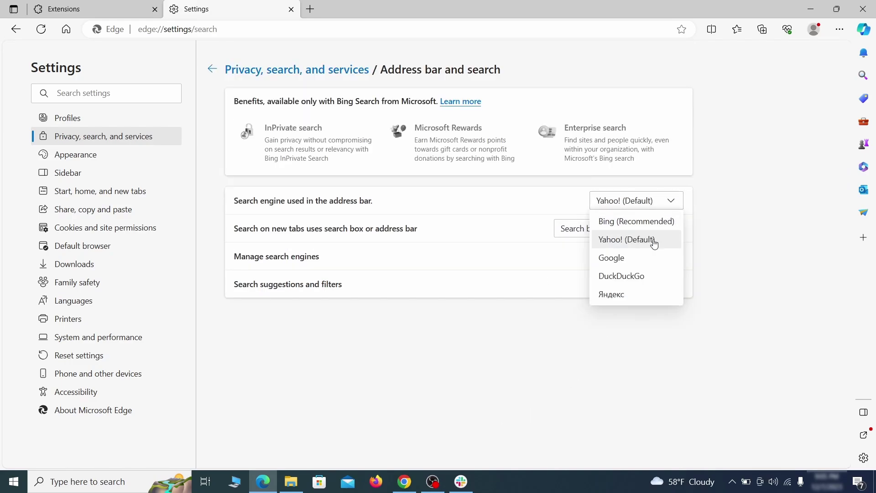
click(649, 256)
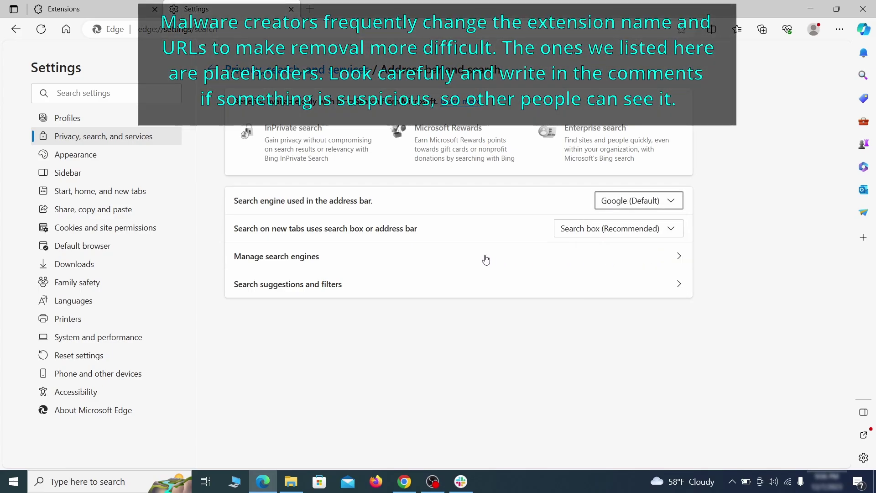
Delete the ExampleRougeURL.com entry from Edge's managed search engines
click(336, 259)
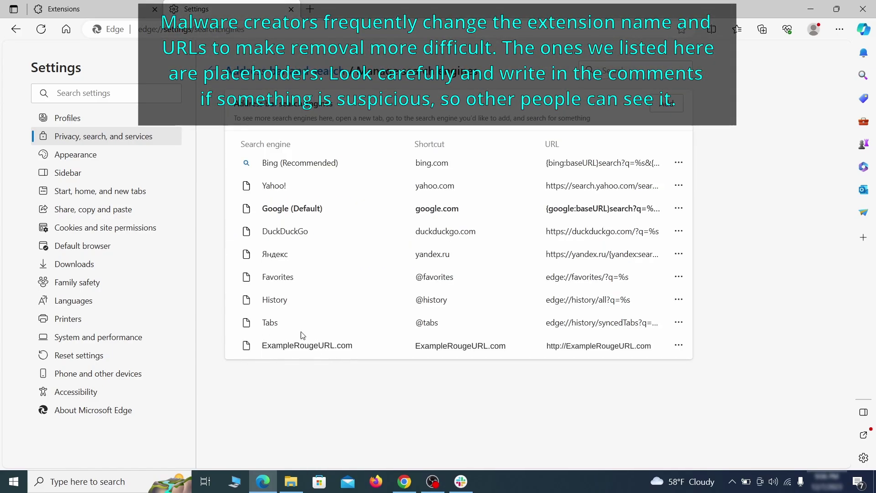
click(678, 345)
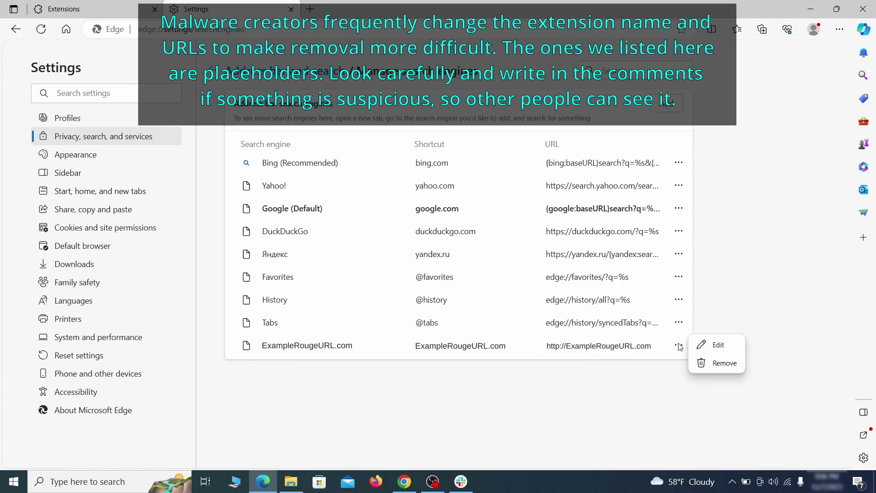
click(726, 364)
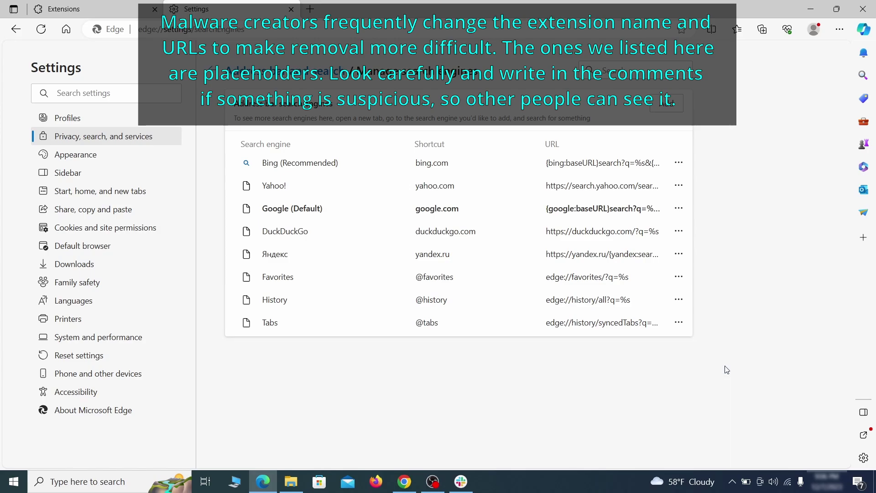
Delete ExampleRougeURL.com from Edge's startup pages
click(109, 191)
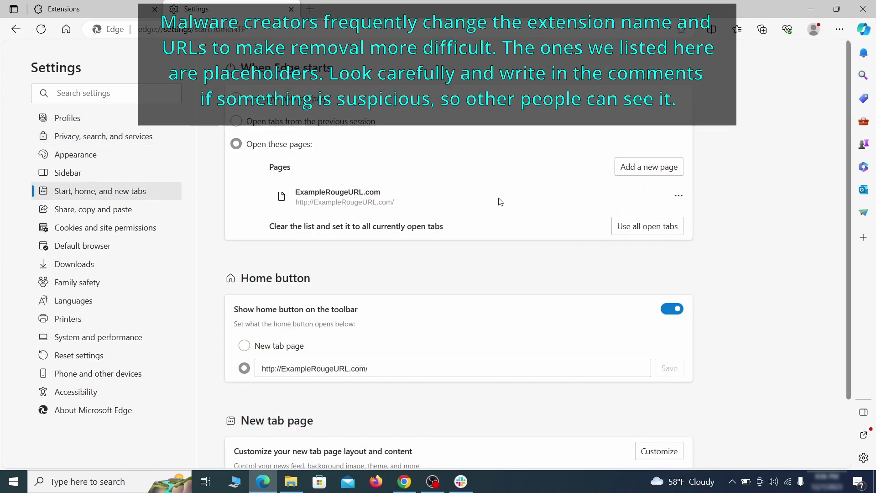
click(678, 196)
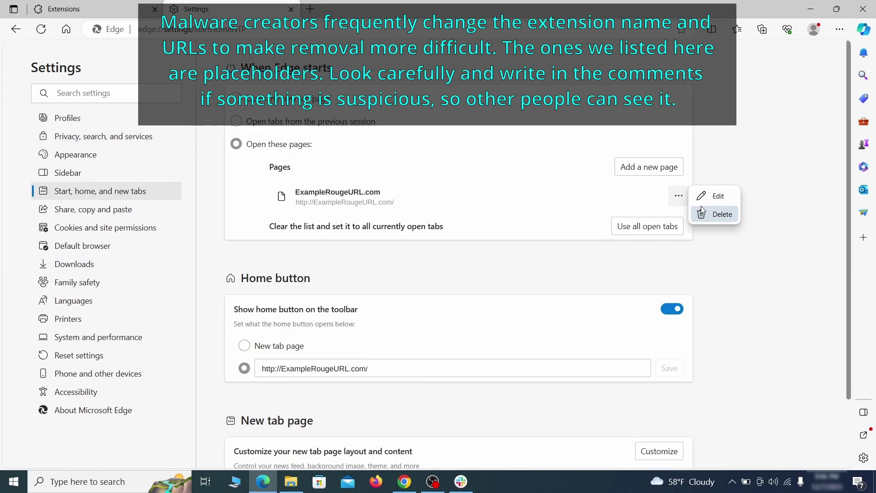
click(715, 215)
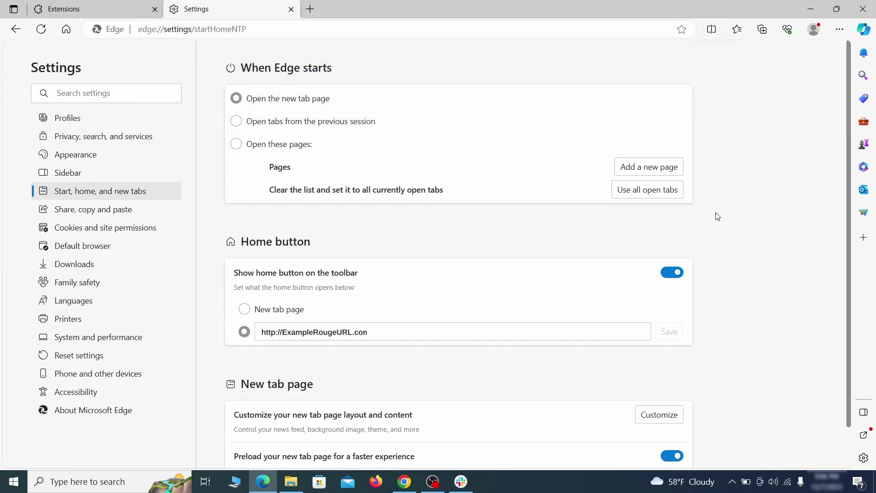
Clear the rogue home button address and set the home button to the New tab page
click(379, 327)
key(ctrl+a)
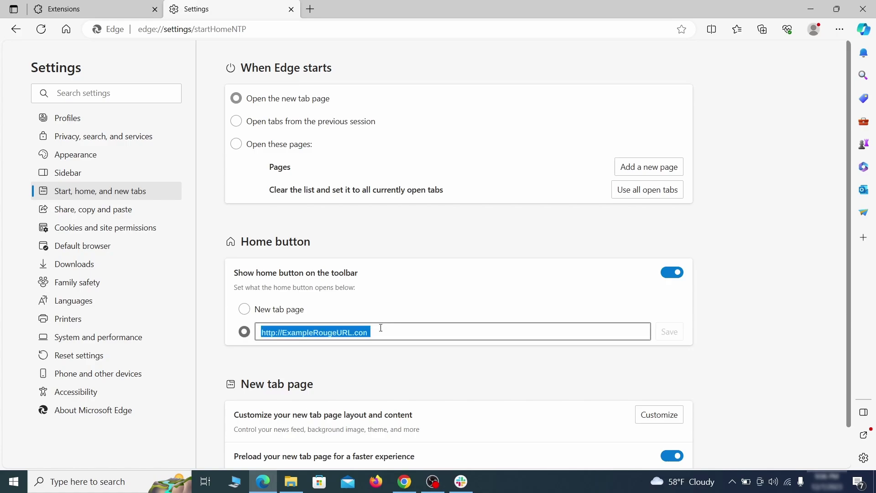
key(BackSpace)
click(245, 310)
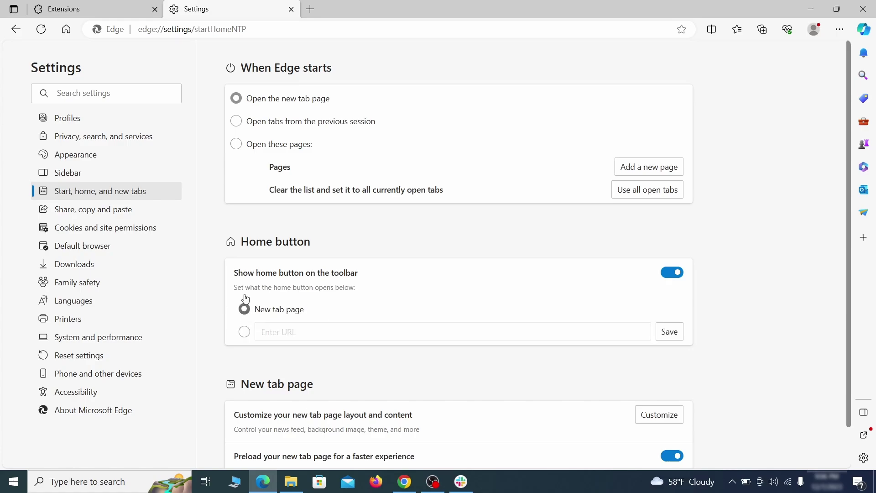
Remove ExampleRougeURL.com from the Allow list in Edge's Notifications site permissions
click(236, 122)
click(159, 228)
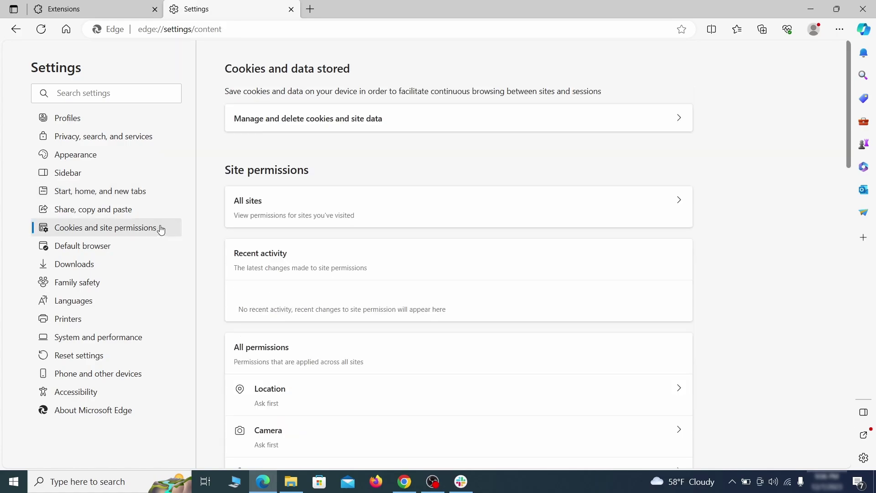
scroll(424, 237, down, 1)
scroll(424, 237, down, 6)
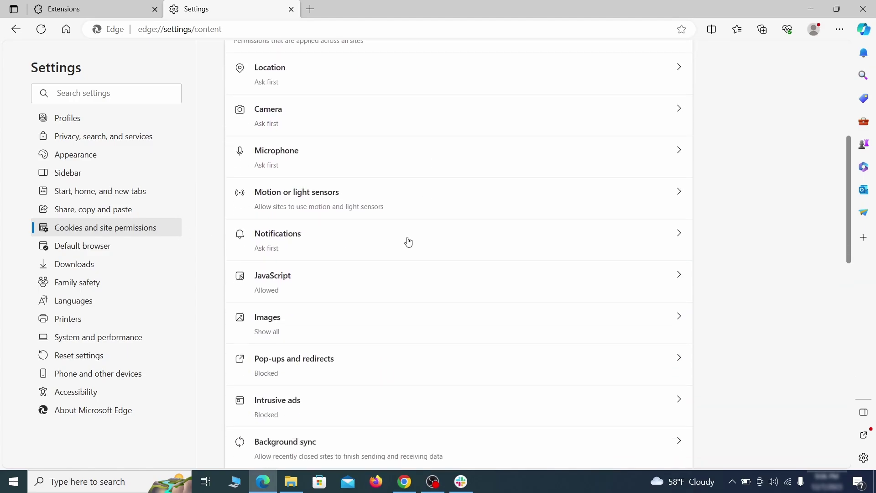
click(408, 242)
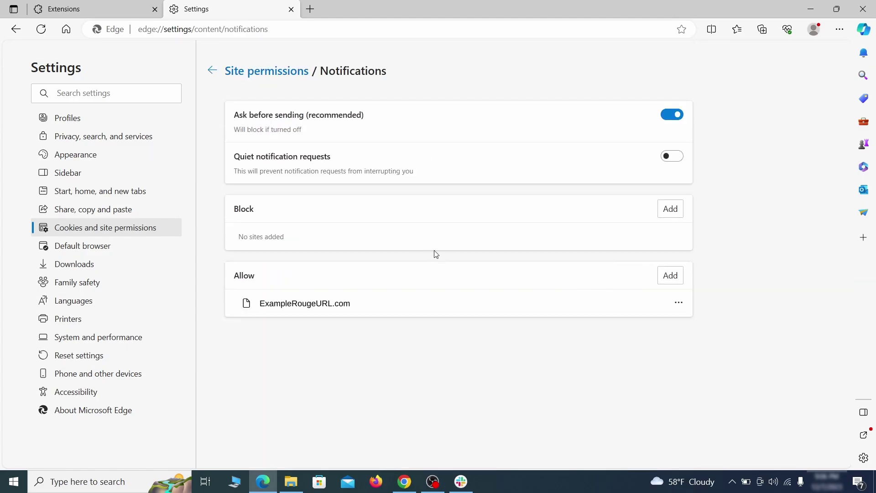
click(678, 303)
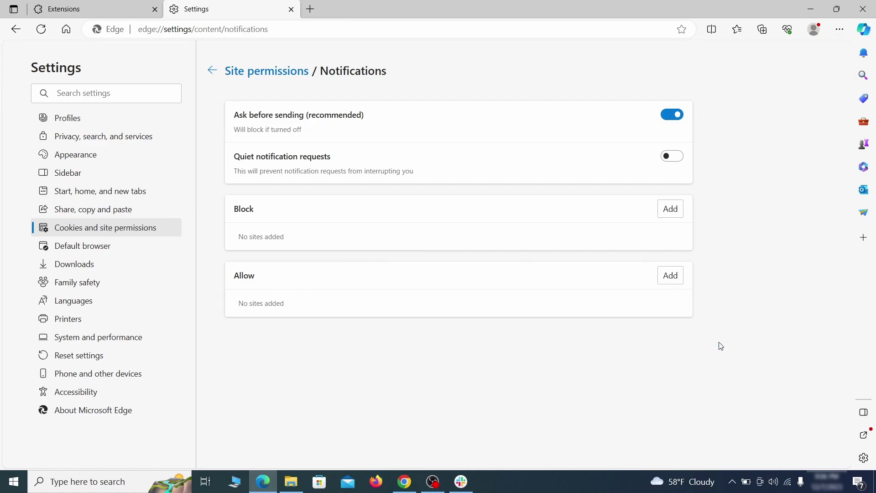